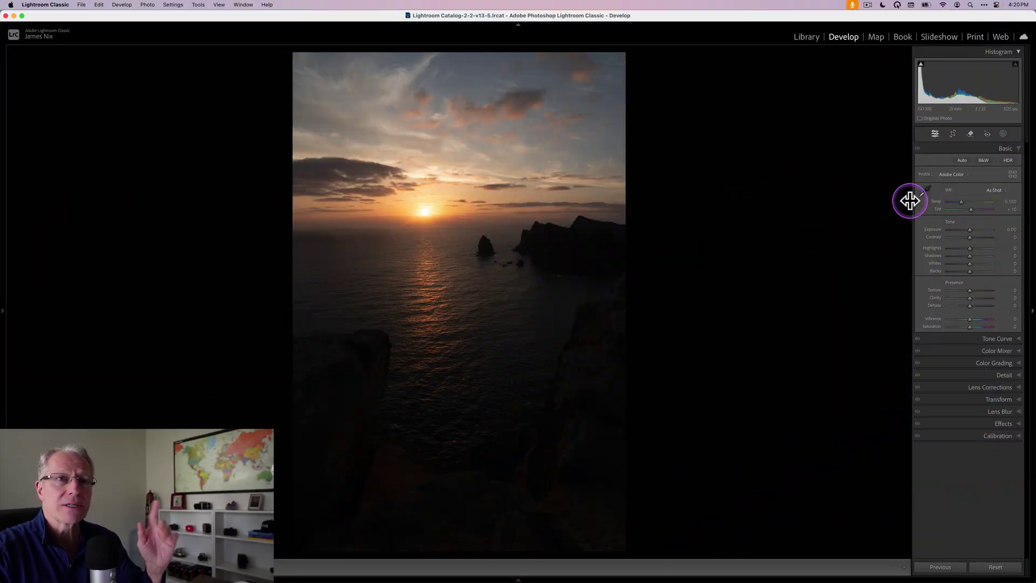
Set Exposure to +0.85, Highlights to −21 and Shadows to +100, then check before/after.
left_click_drag(970, 229, 973, 229)
left_click_drag(974, 251, 966, 247)
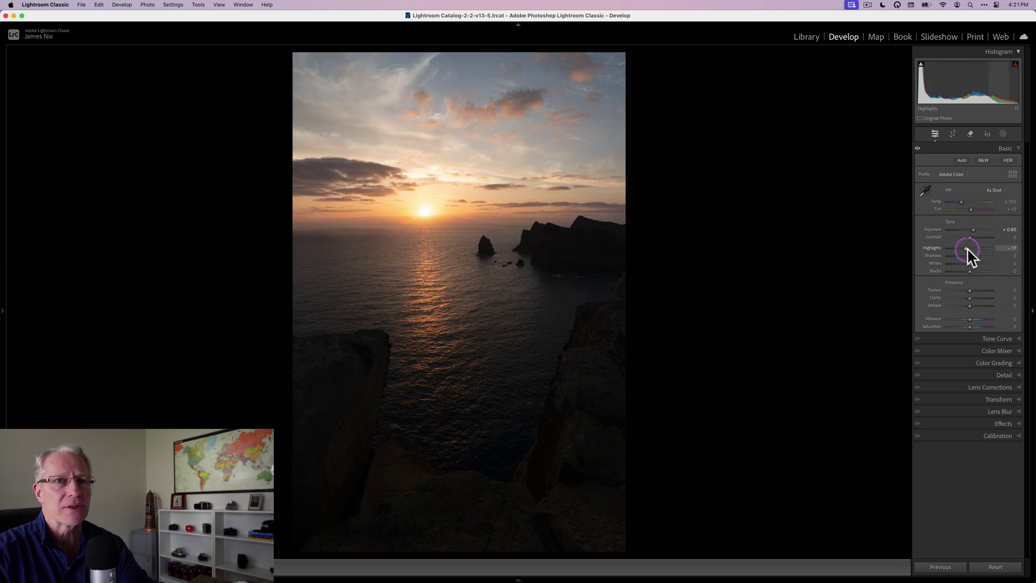
left_click_drag(966, 249, 997, 257)
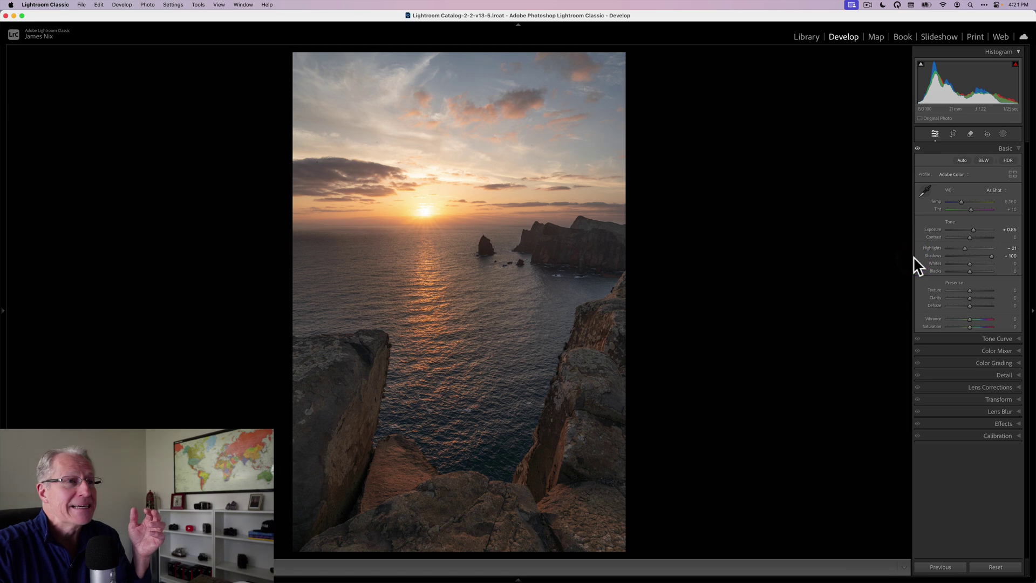
key("backslash")
key("backslash")
key("backslash")
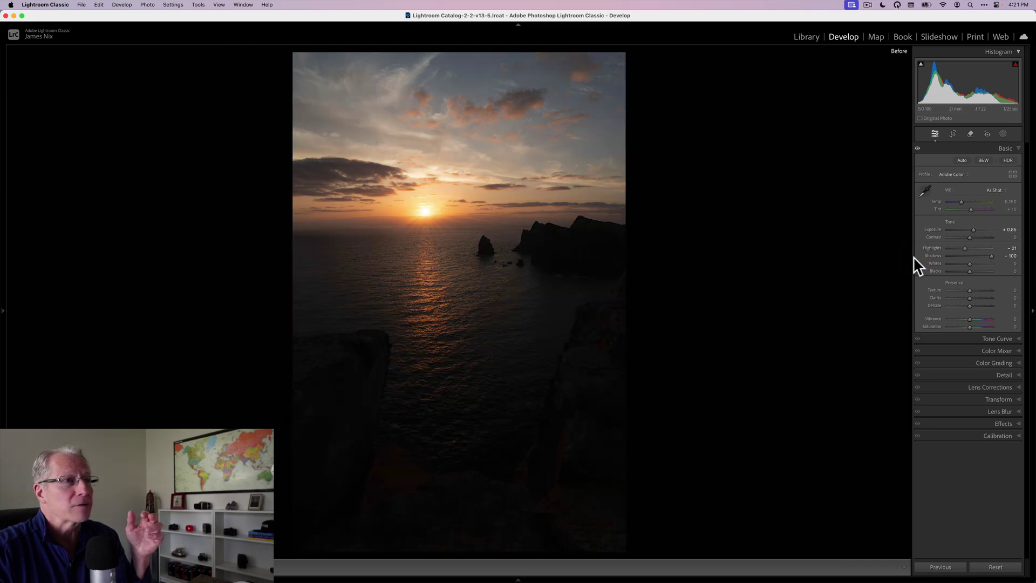
key("backslash")
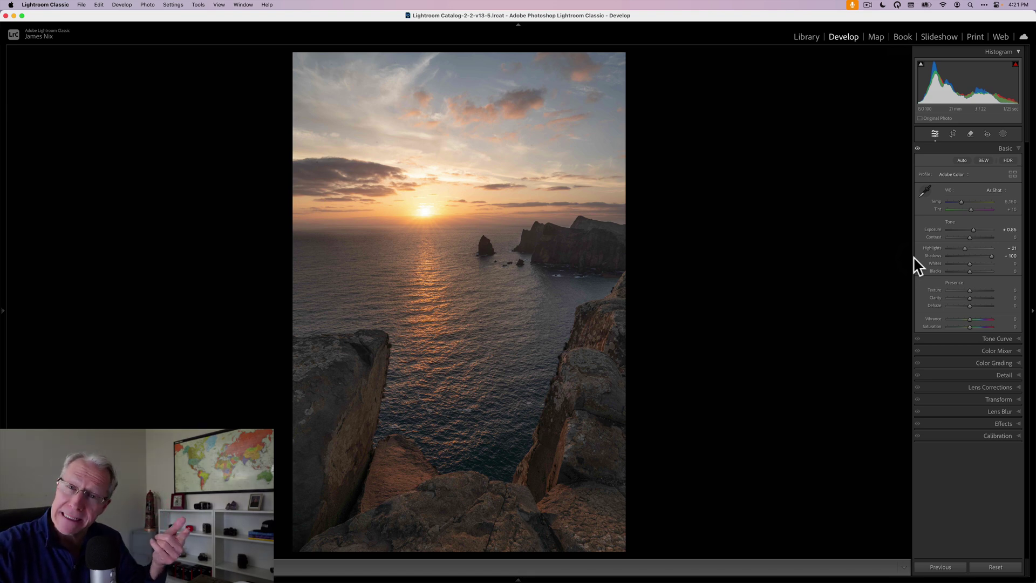
Open the Masking tools from the tool strip above the adjustment panels.
left_click(1001, 135)
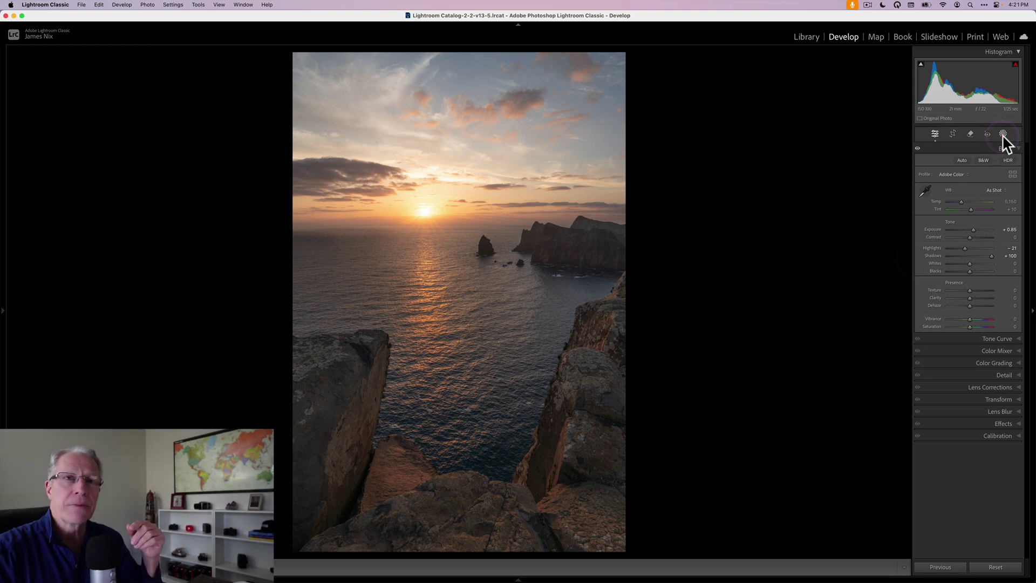
left_click(1002, 134)
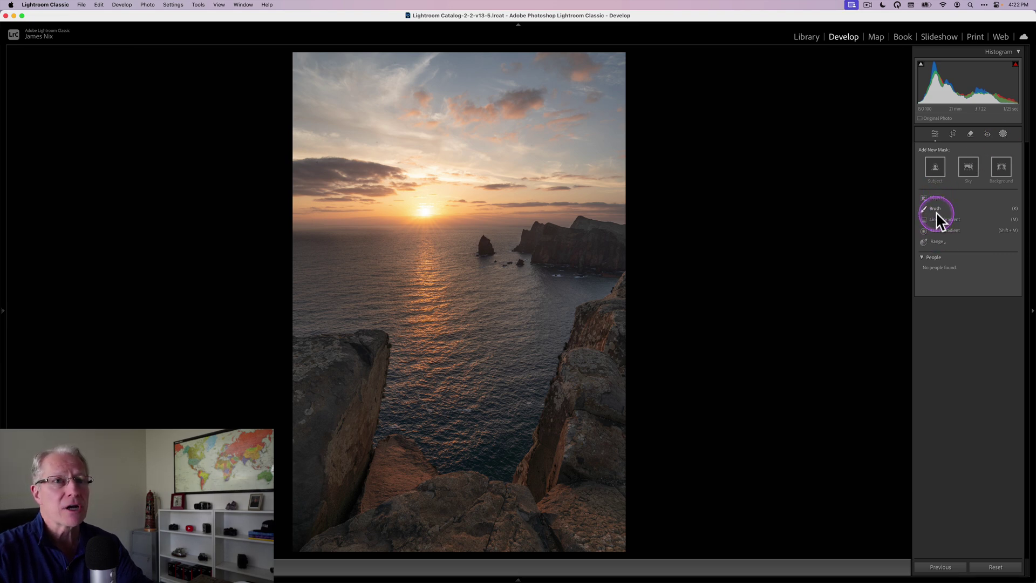
Create an Objects mask with an enlarged brush, outlining both foreground cliffs as Mask 1.
left_click(937, 197)
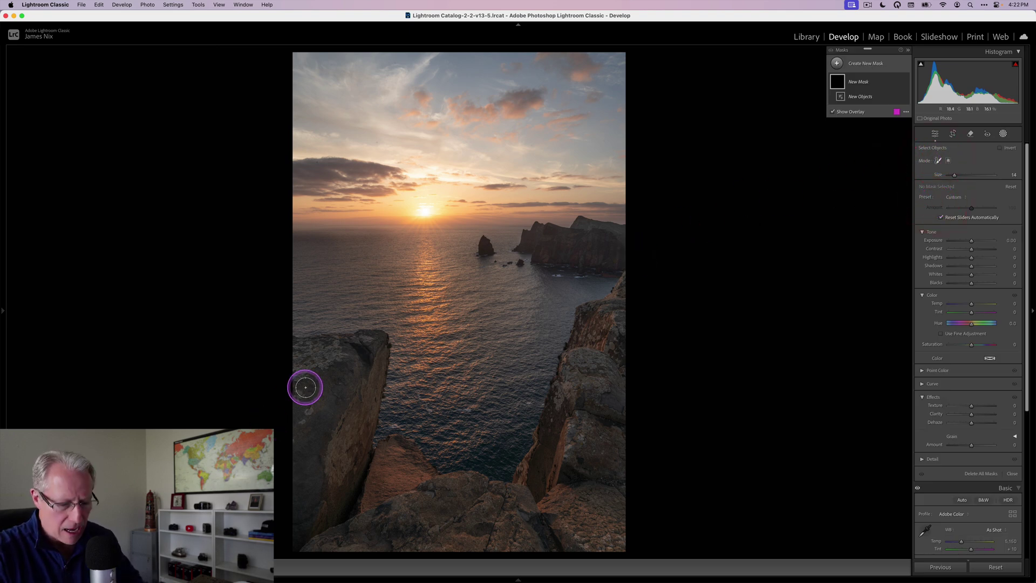
key("bracketright")
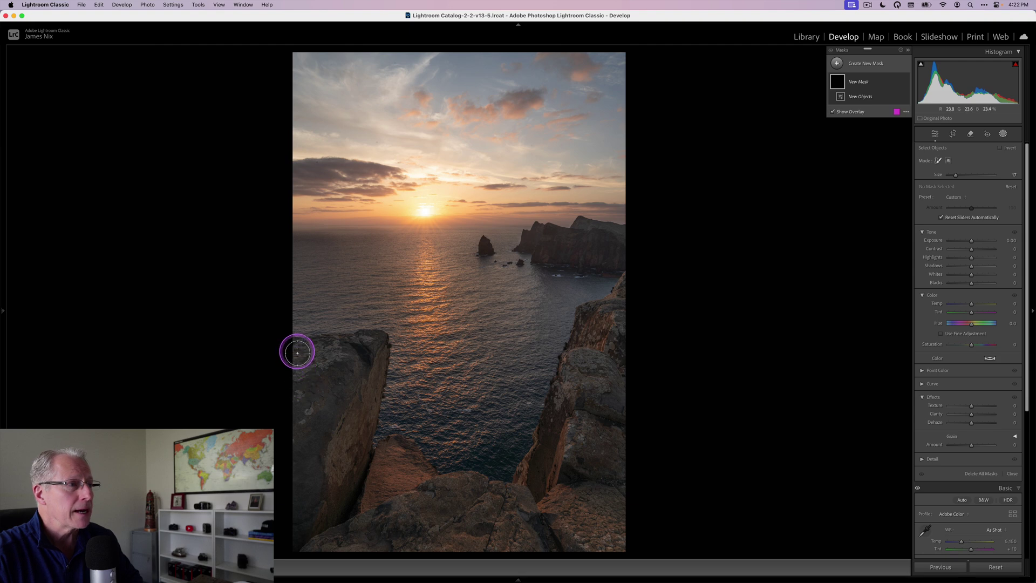
mouse_move(296, 352)
left_mouse_down()
mouse_move(365, 348)
mouse_move(301, 406)
mouse_move(363, 392)
mouse_move(358, 429)
mouse_move(306, 439)
mouse_move(314, 461)
mouse_move(332, 470)
mouse_move(317, 504)
mouse_move(325, 534)
mouse_move(389, 457)
mouse_move(418, 480)
mouse_move(378, 519)
mouse_move(377, 535)
mouse_move(449, 494)
mouse_move(467, 496)
mouse_move(456, 535)
mouse_move(496, 526)
mouse_move(543, 462)
mouse_move(594, 331)
mouse_move(607, 323)
mouse_move(604, 418)
mouse_move(556, 529)
mouse_move(592, 524)
mouse_move(610, 482)
left_mouse_up()
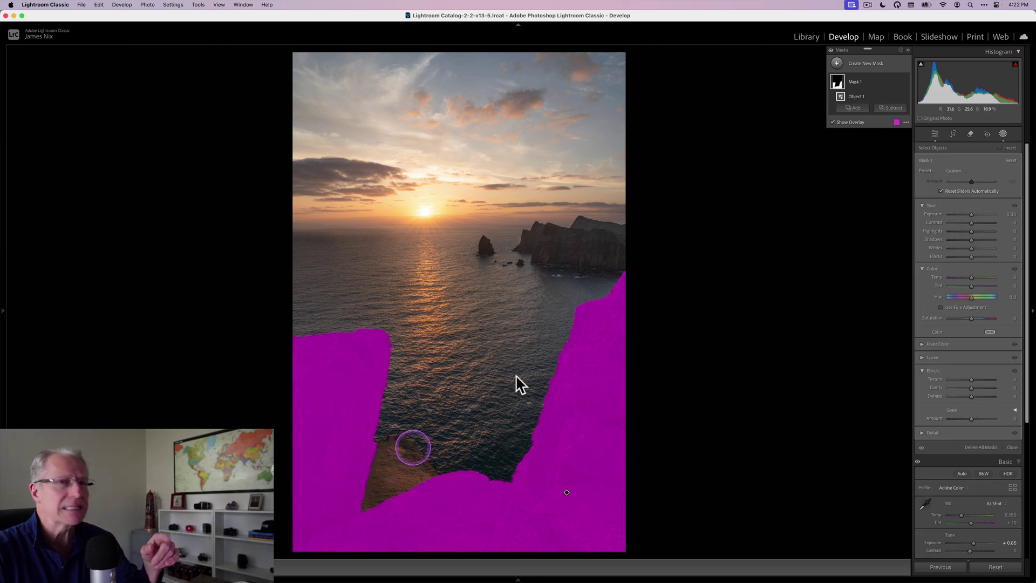
Add a Brush component to Mask 1 covering the rocky ledge between the cliffs.
left_click(855, 107)
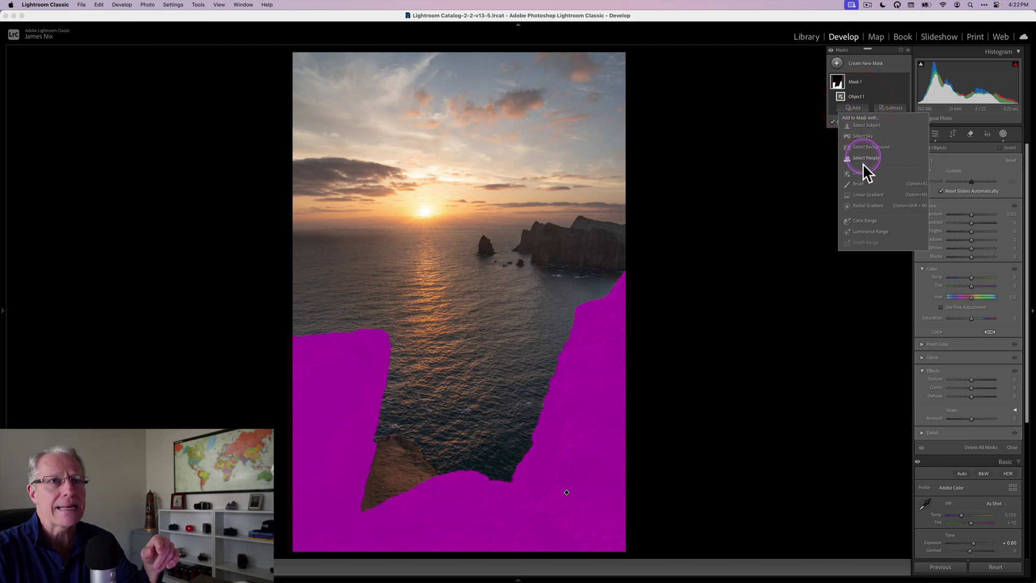
left_click(863, 182)
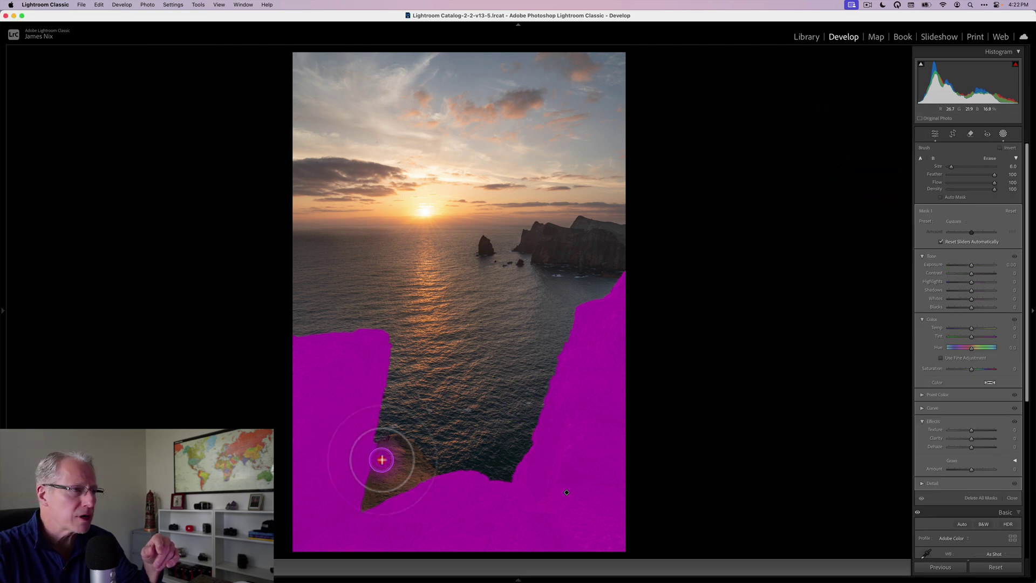
mouse_move(382, 459)
left_mouse_down()
mouse_move(407, 456)
mouse_move(423, 476)
mouse_move(365, 504)
mouse_move(384, 465)
left_mouse_up()
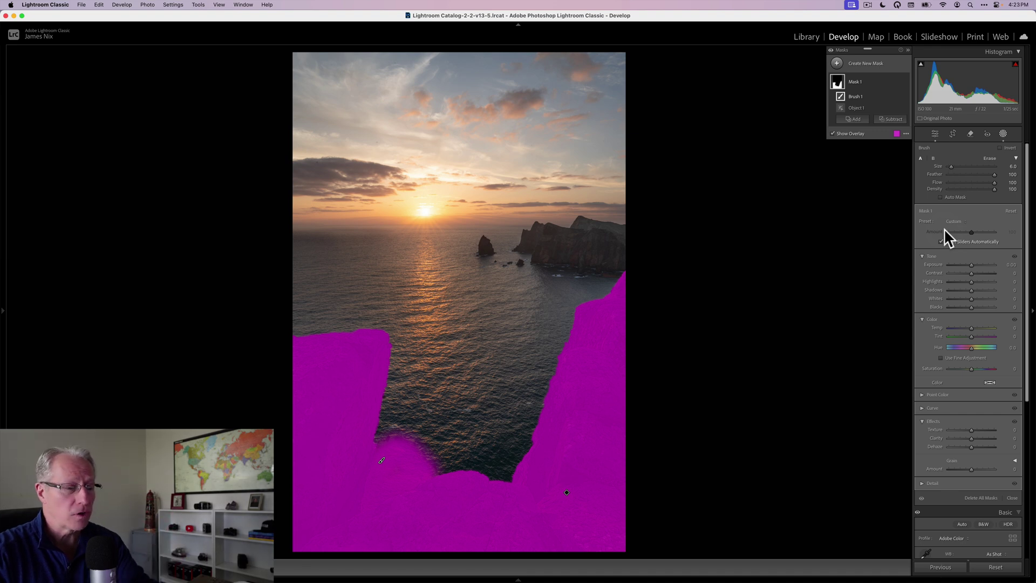
Give Mask 1 Exposure 0.38, Temp 24, Tint 16 and Clarity 20 to warm the cliffs.
left_click(953, 221)
left_click_drag(972, 263, 975, 264)
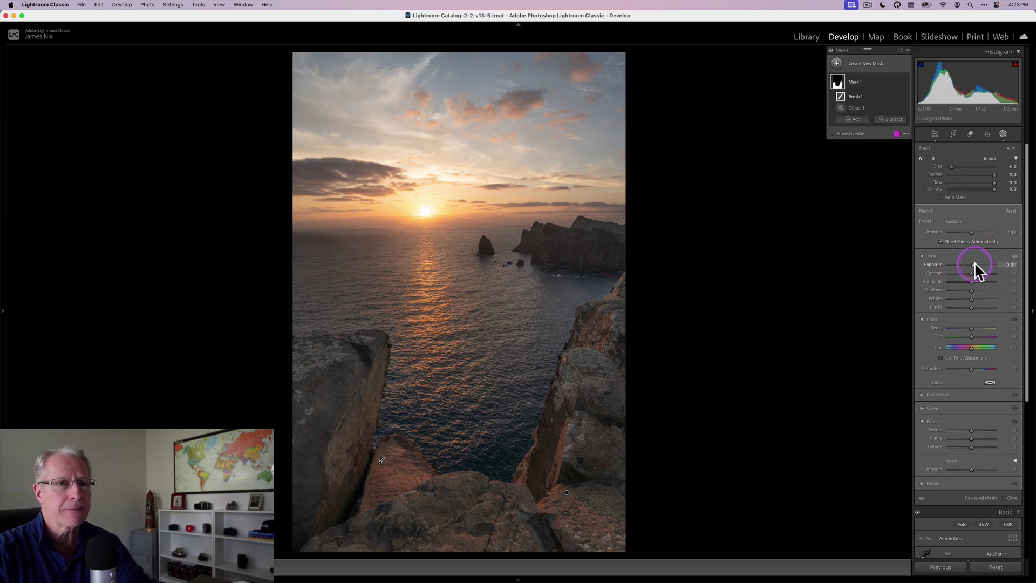
left_click_drag(973, 327, 978, 327)
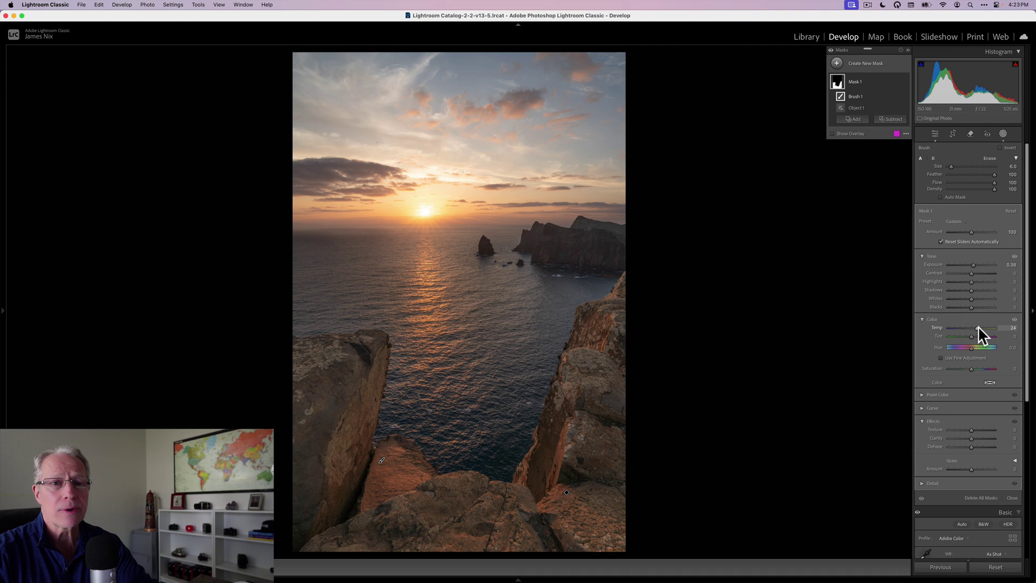
left_click(976, 336)
left_click_drag(971, 335, 974, 335)
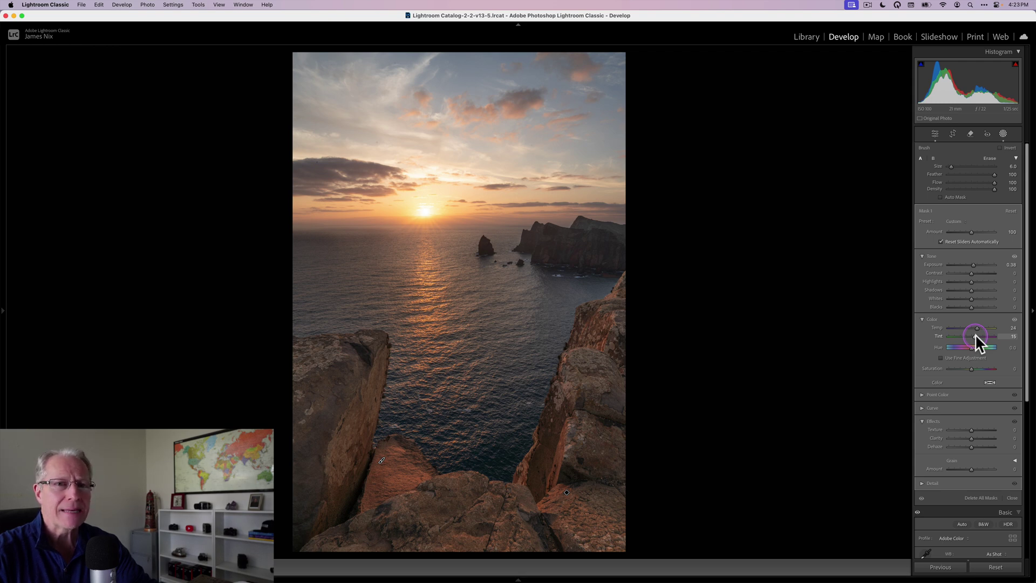
left_click_drag(976, 335, 976, 334)
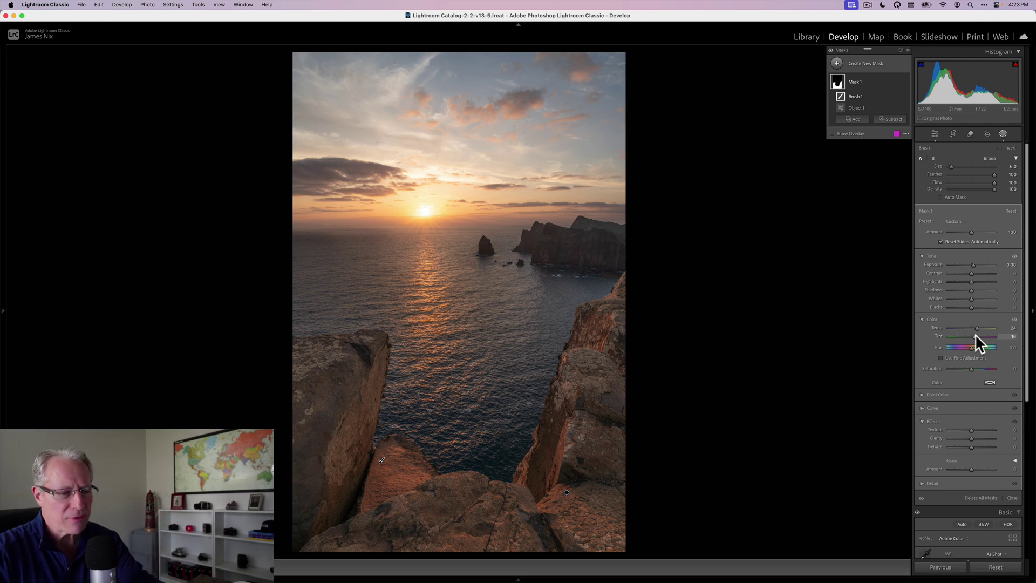
left_click(963, 430)
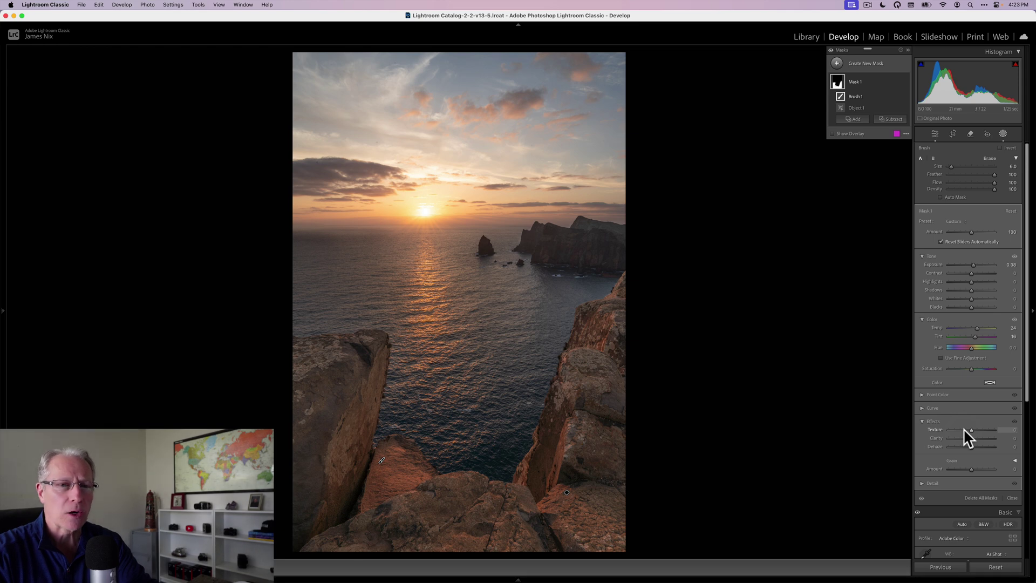
left_click(963, 435)
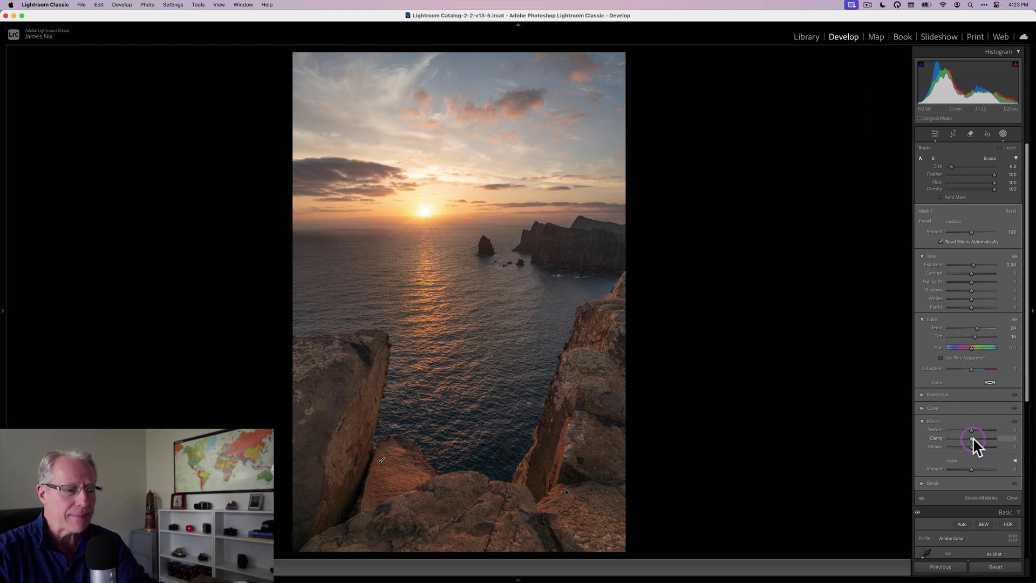
left_click_drag(973, 437, 977, 437)
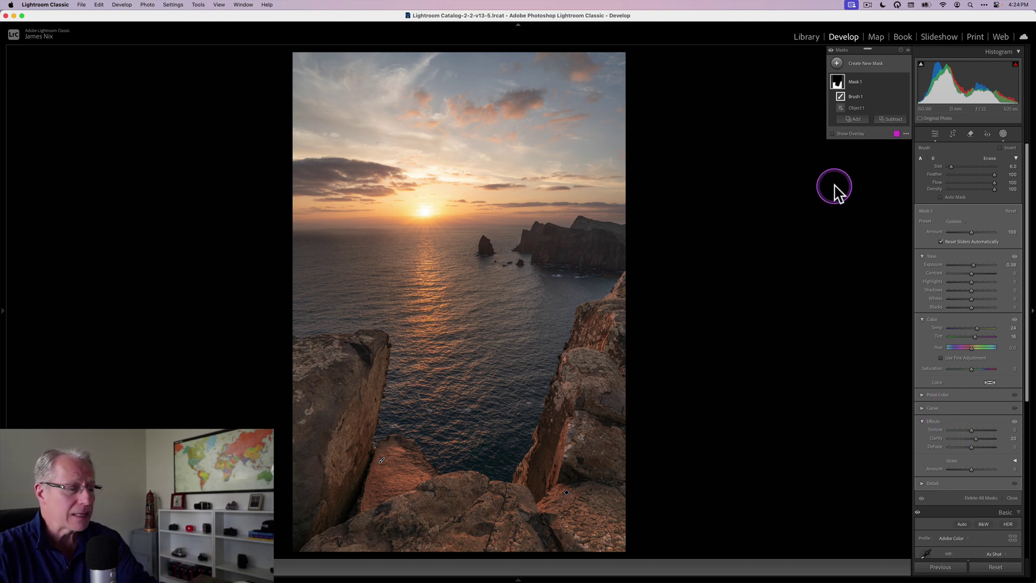
Add a linear gradient mask running from the sky down to the horizon.
left_click(837, 64)
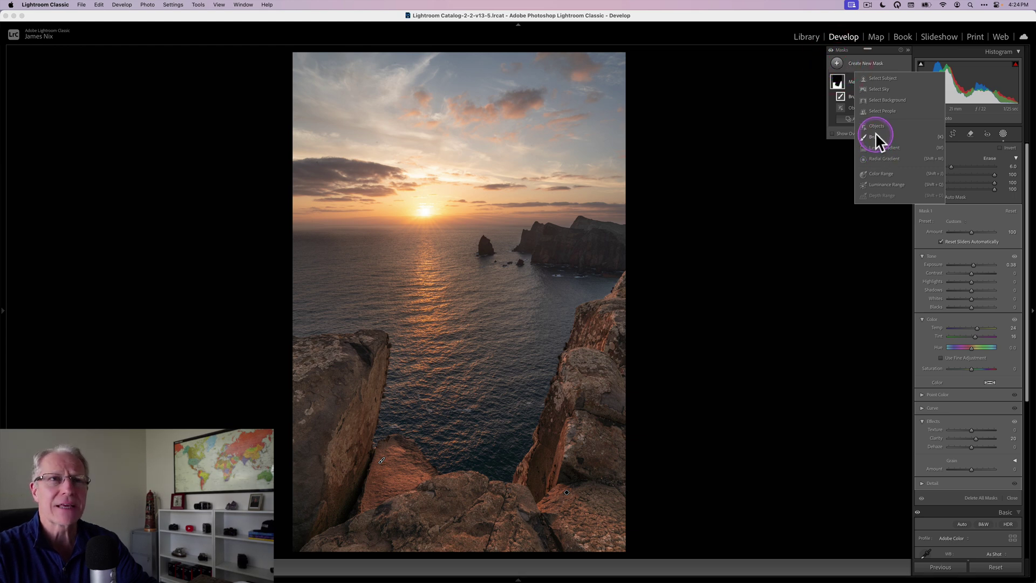
left_click(878, 150)
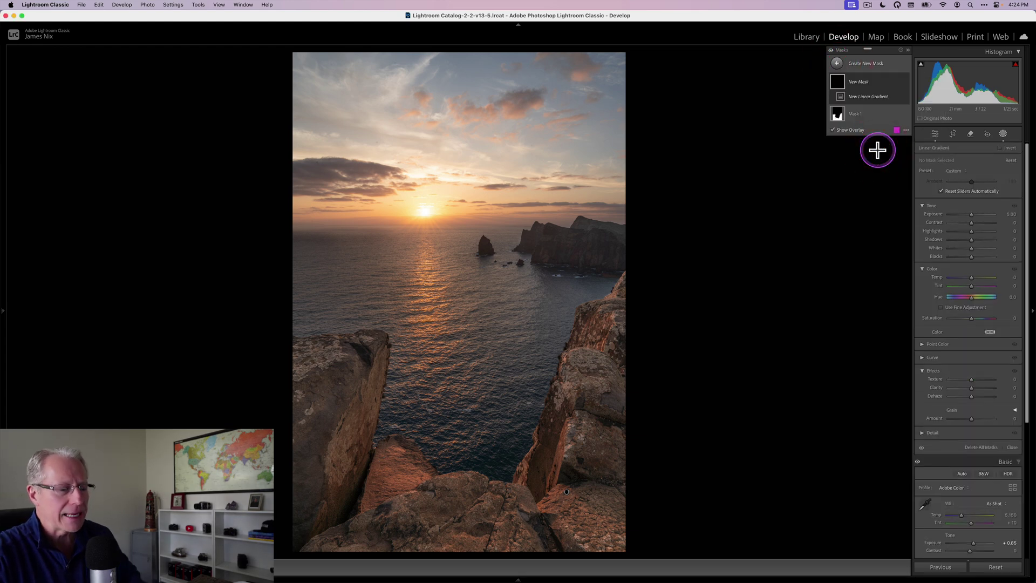
left_click_drag(463, 174, 464, 254)
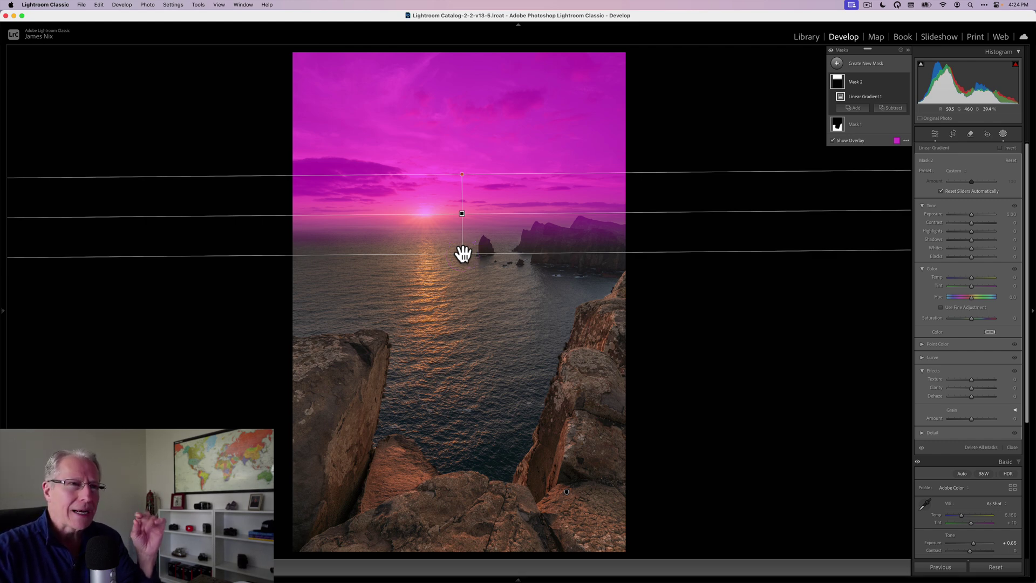
left_click(486, 232)
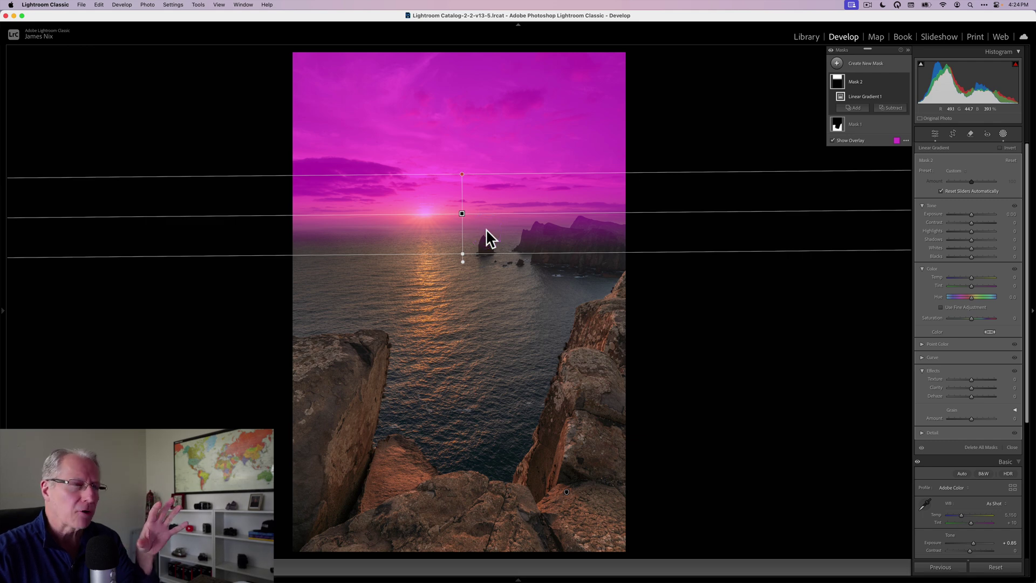
left_click(472, 216)
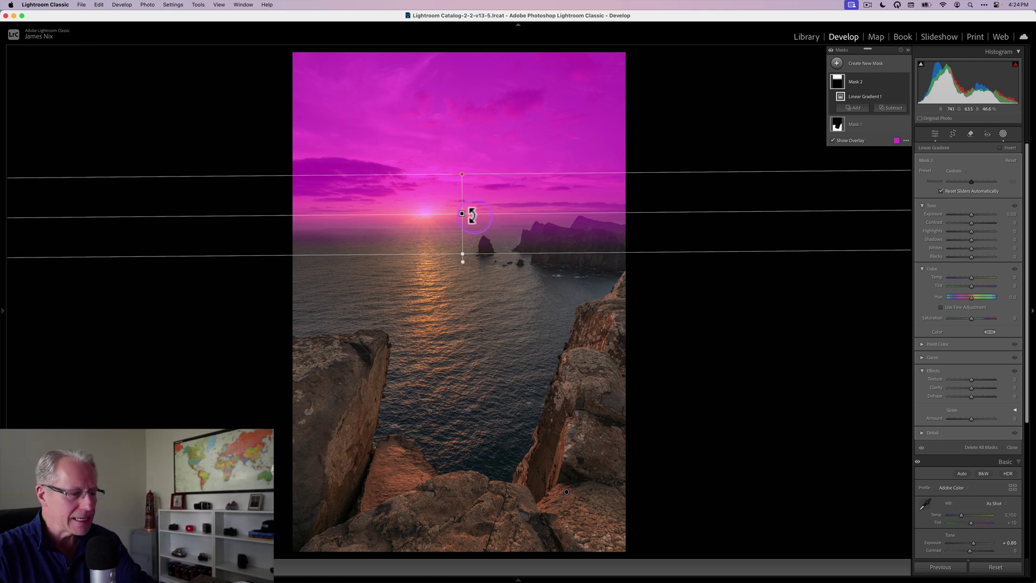
Darken the sky mask slightly, set Temp -19, Tint 17, Saturation 11, lower Texture and Clarity, then compare.
left_click(971, 214)
left_click_drag(971, 215, 968, 214)
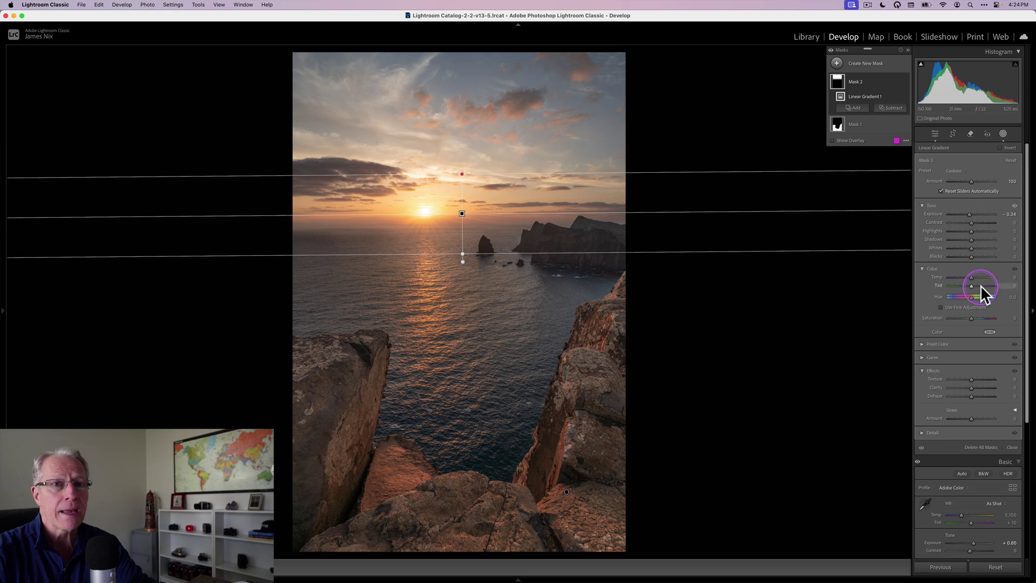
left_click_drag(973, 277, 969, 278)
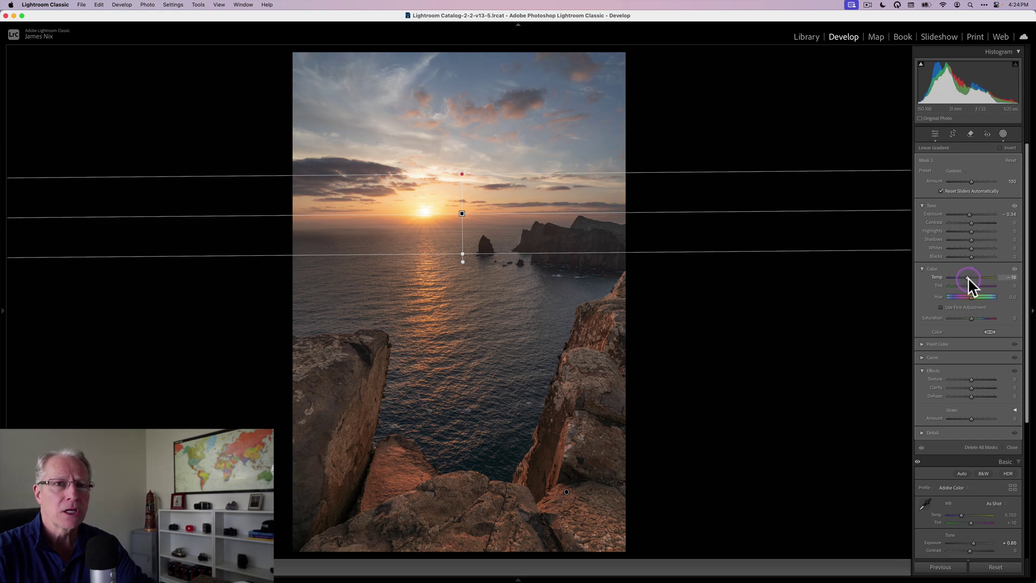
left_click_drag(968, 277, 973, 317)
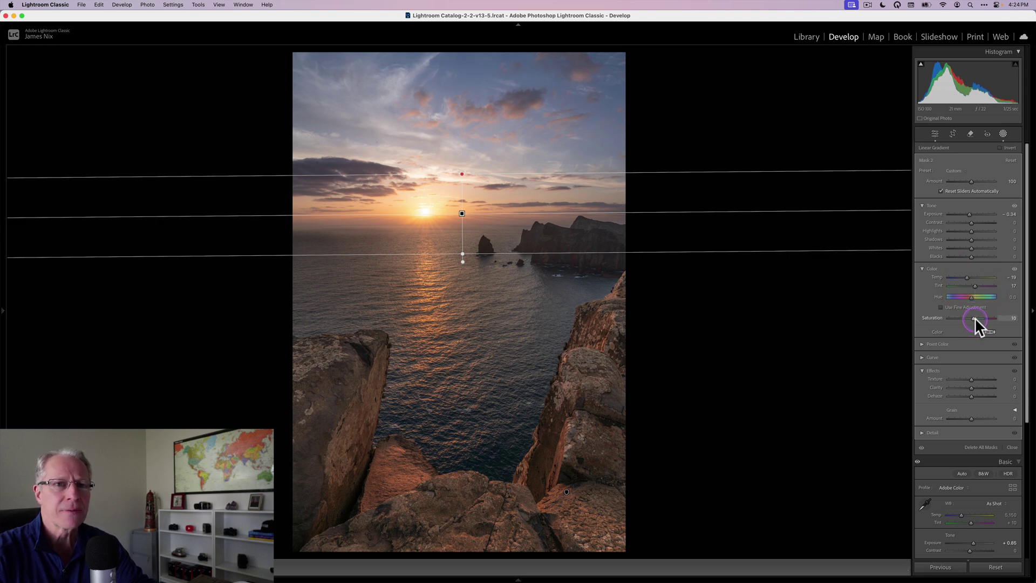
left_click_drag(975, 317, 975, 317)
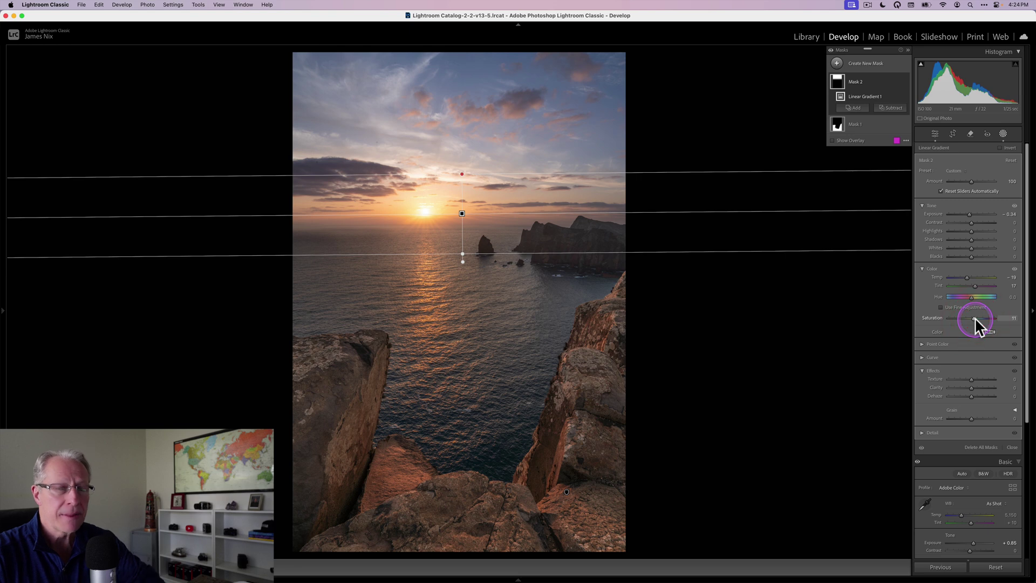
left_click_drag(970, 376, 970, 385)
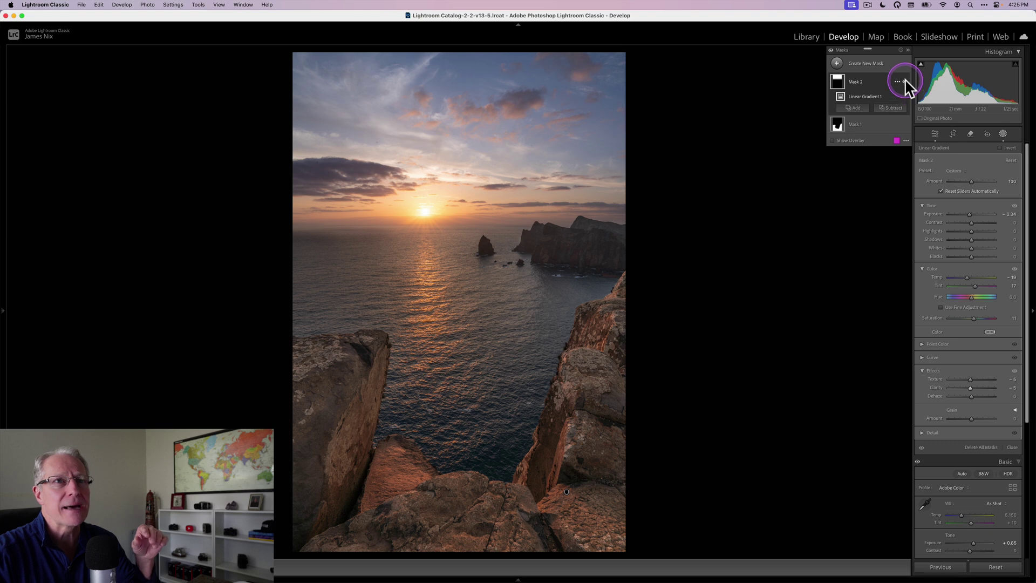
left_click(905, 81)
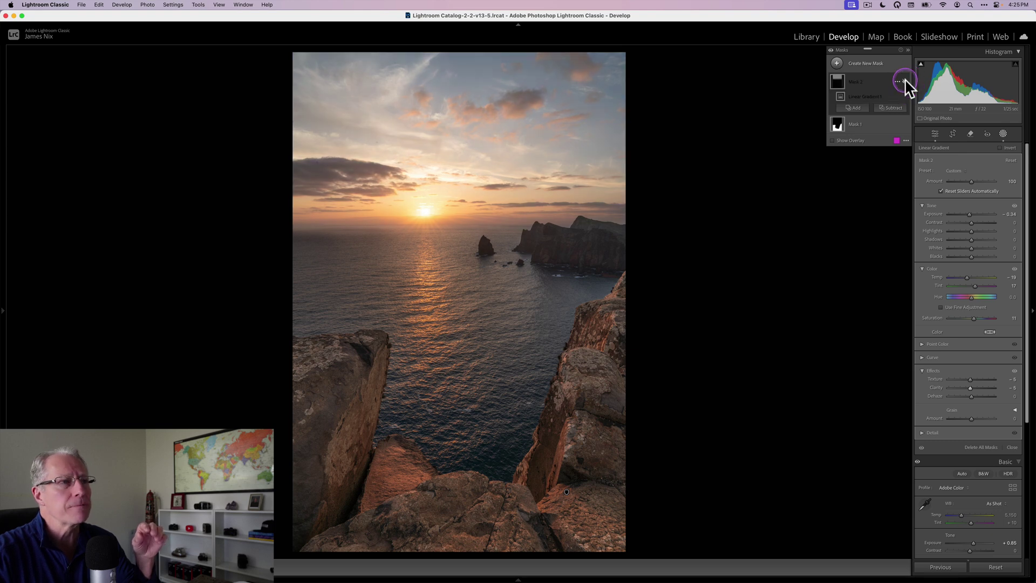
left_click(905, 81)
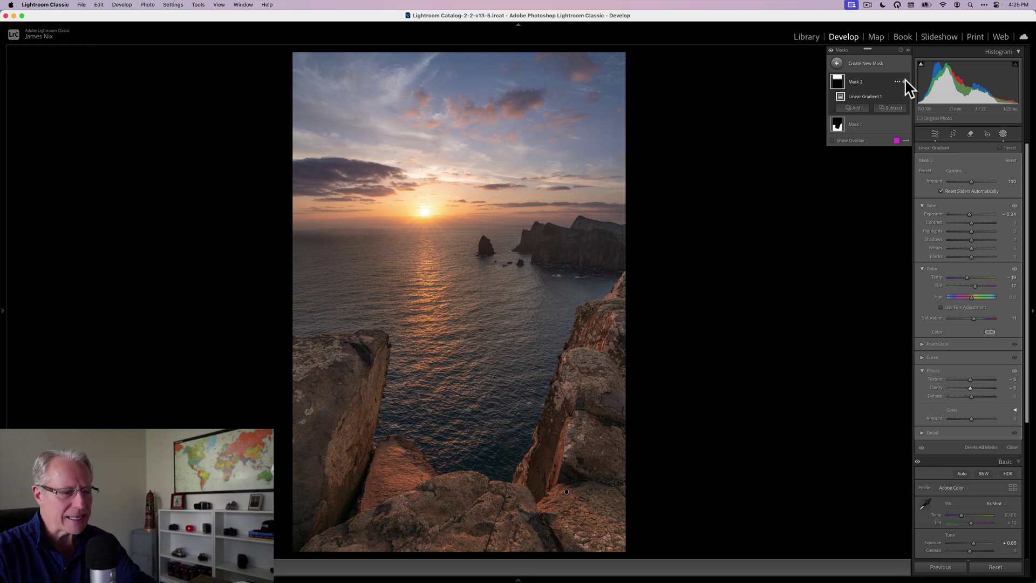
Create a new Luminance Range mask as Mask 3.
left_click(864, 74)
left_click(837, 62)
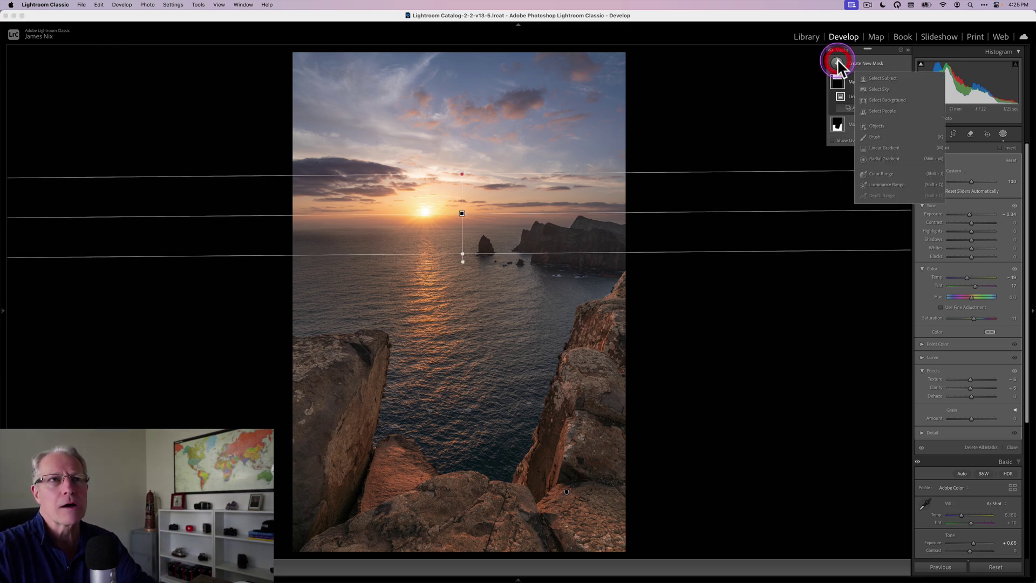
left_click(883, 173)
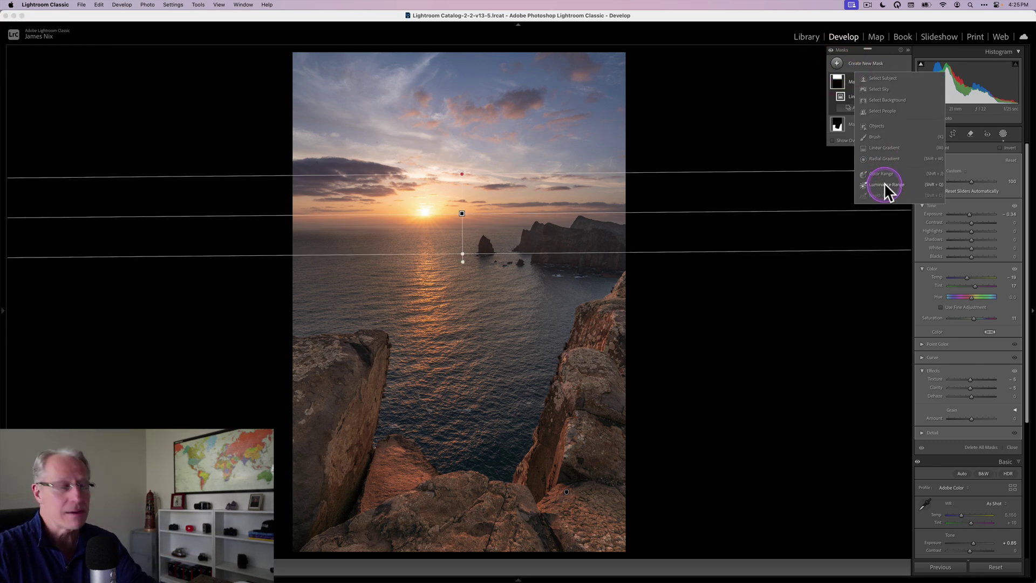
left_click(885, 185)
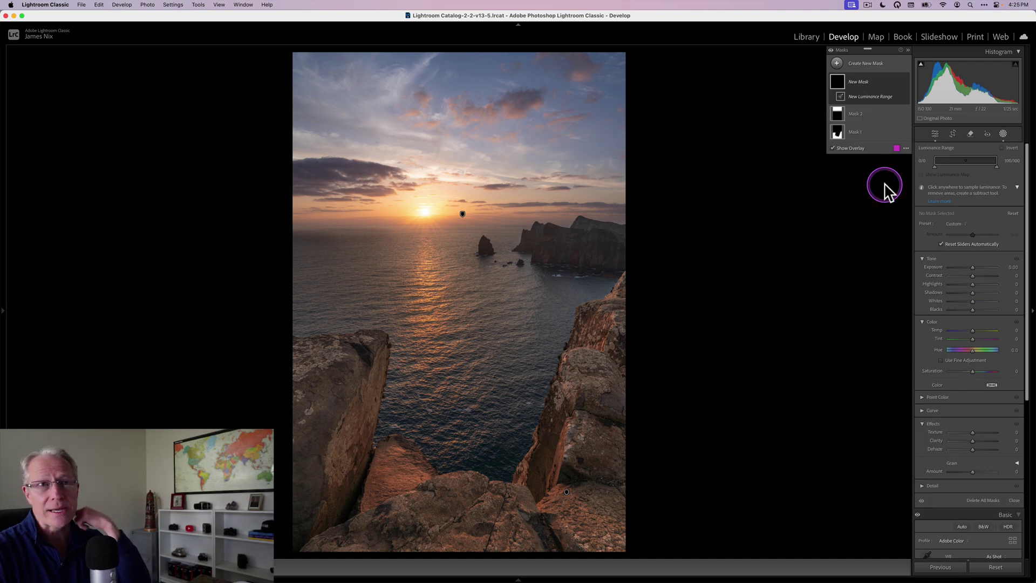
Narrow the luminance range and falloff to isolate midtones, excluding the darkest tones and the bright sun.
left_click(933, 161)
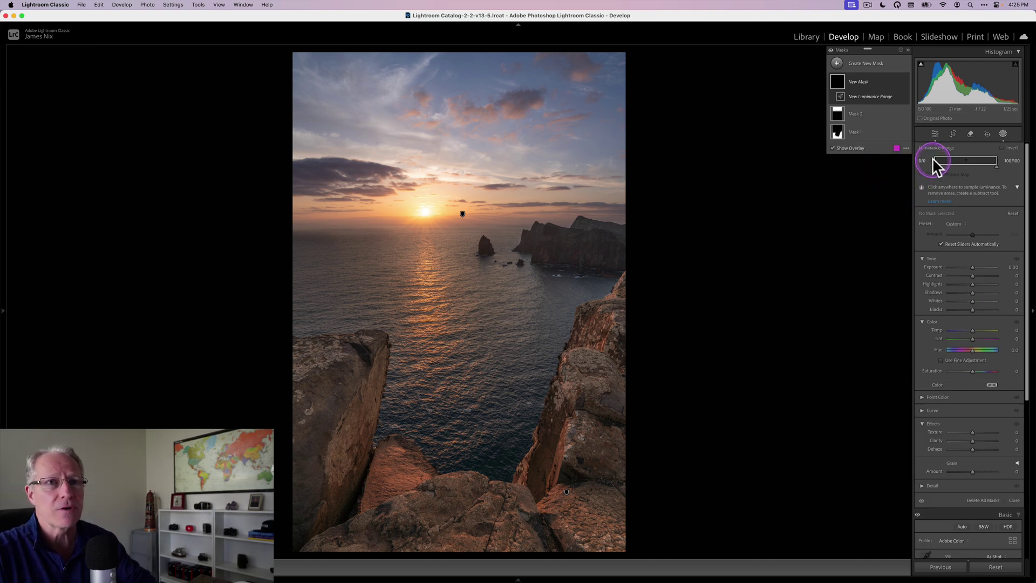
left_click_drag(934, 159, 948, 165)
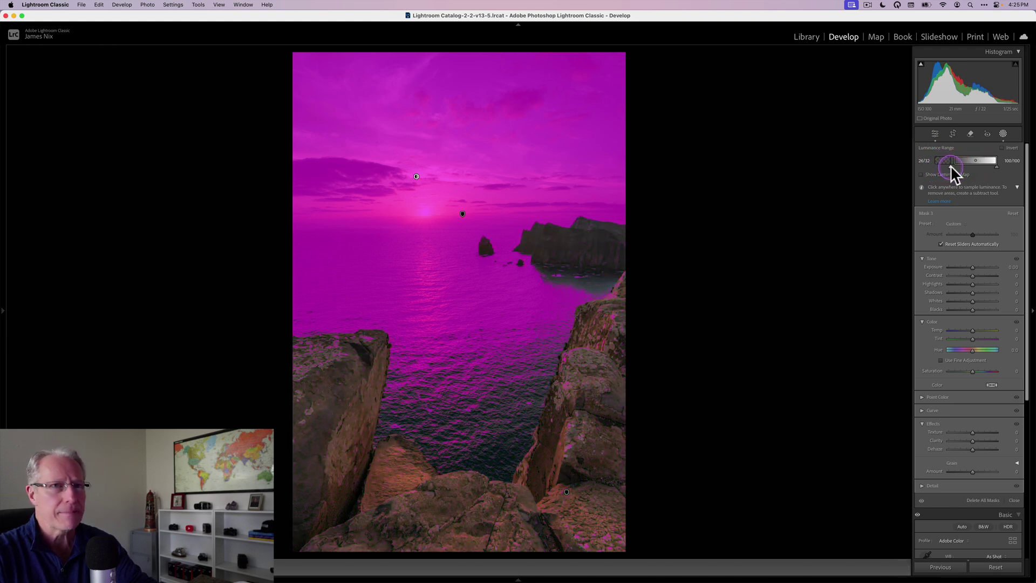
left_click_drag(951, 165, 954, 158)
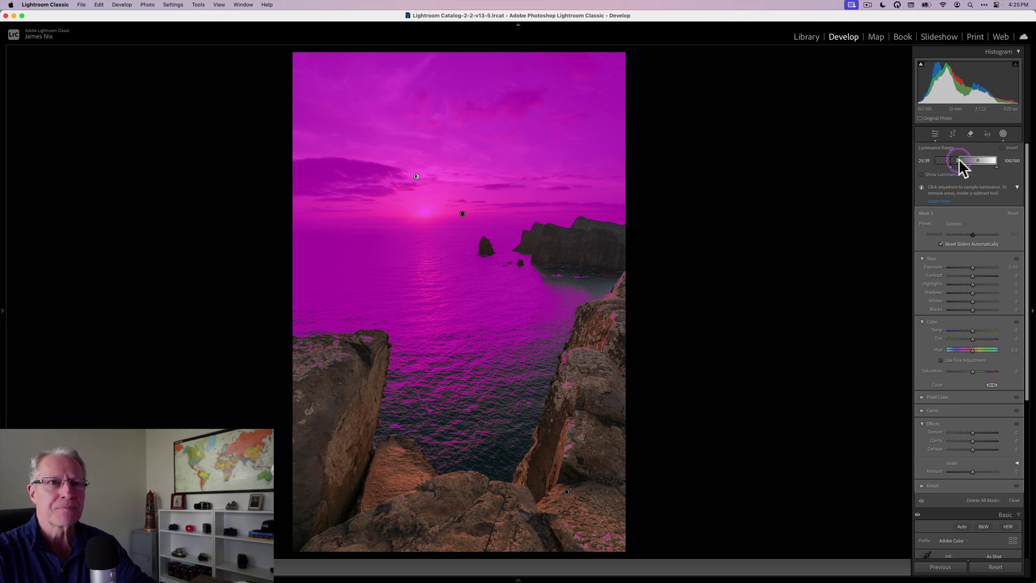
left_click_drag(960, 157, 999, 160)
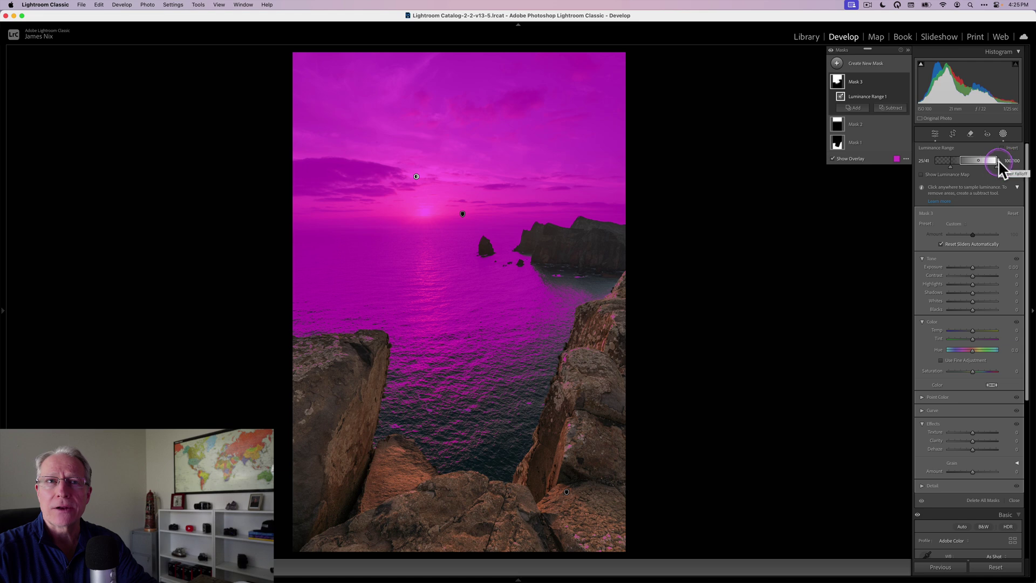
left_click_drag(998, 159, 989, 160)
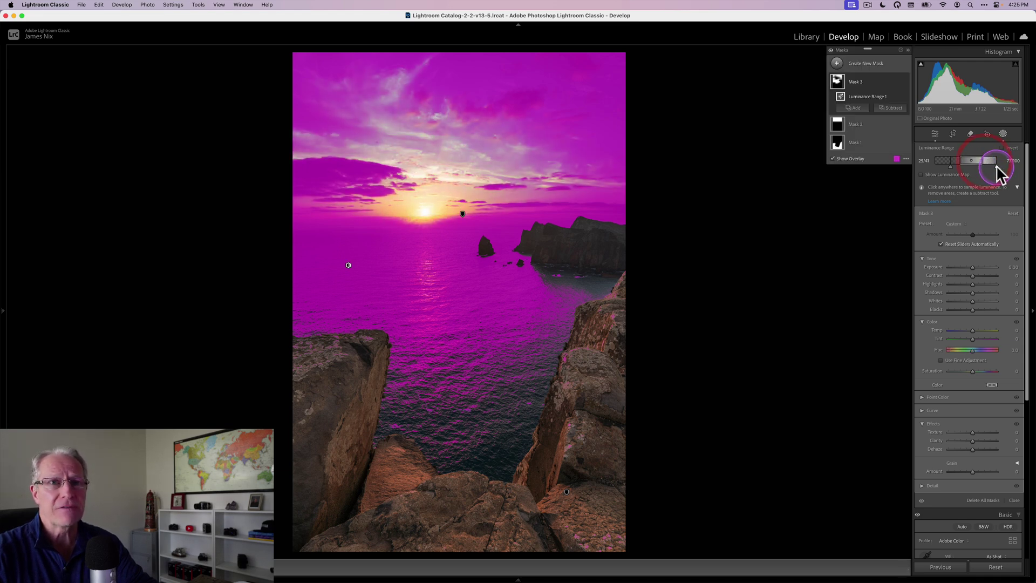
left_click_drag(996, 165, 971, 159)
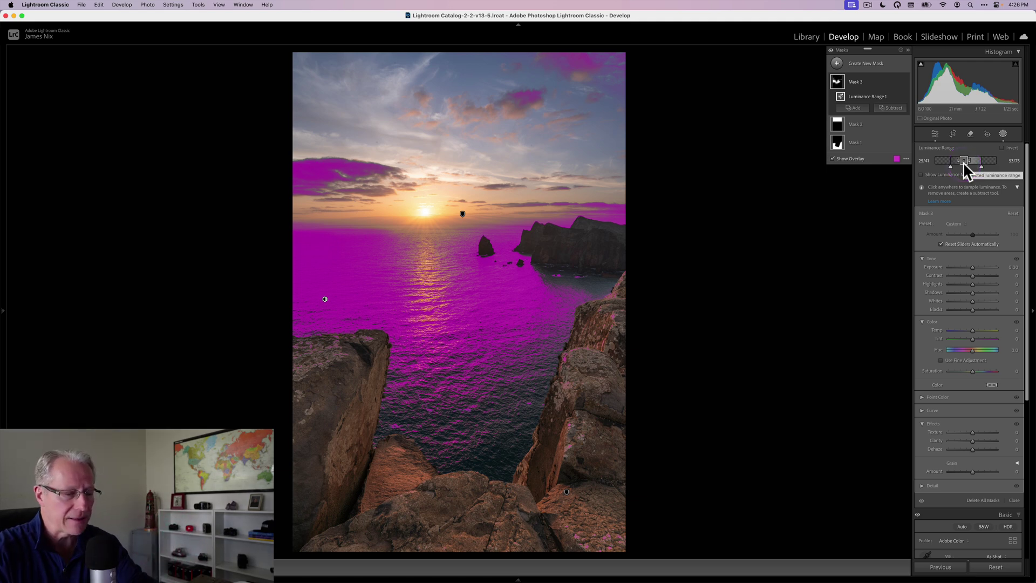
Raise Mask 3's exposure slightly and Saturation to 24, then toggle it off and on to compare.
left_click(961, 264)
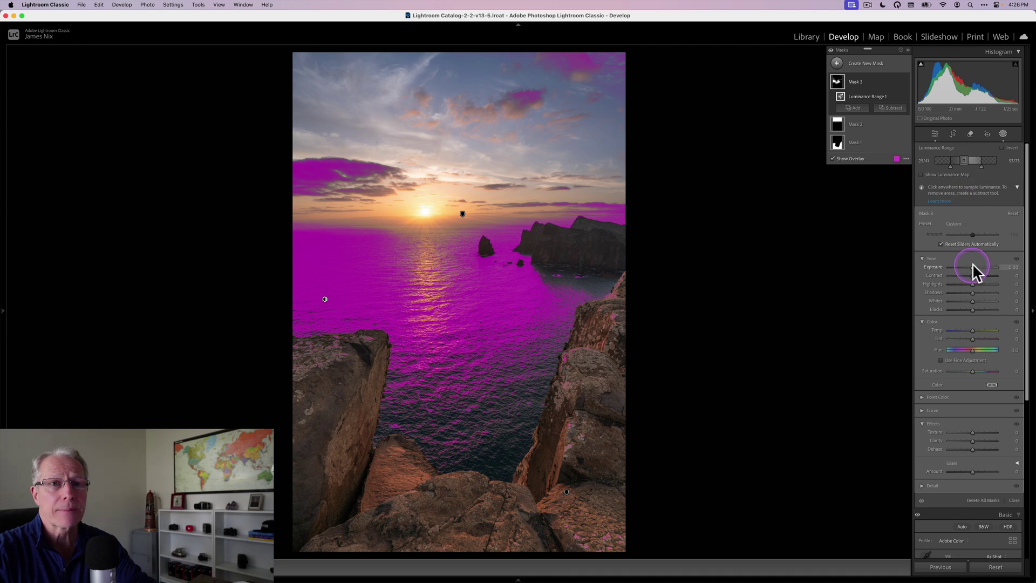
left_click_drag(972, 264, 974, 267)
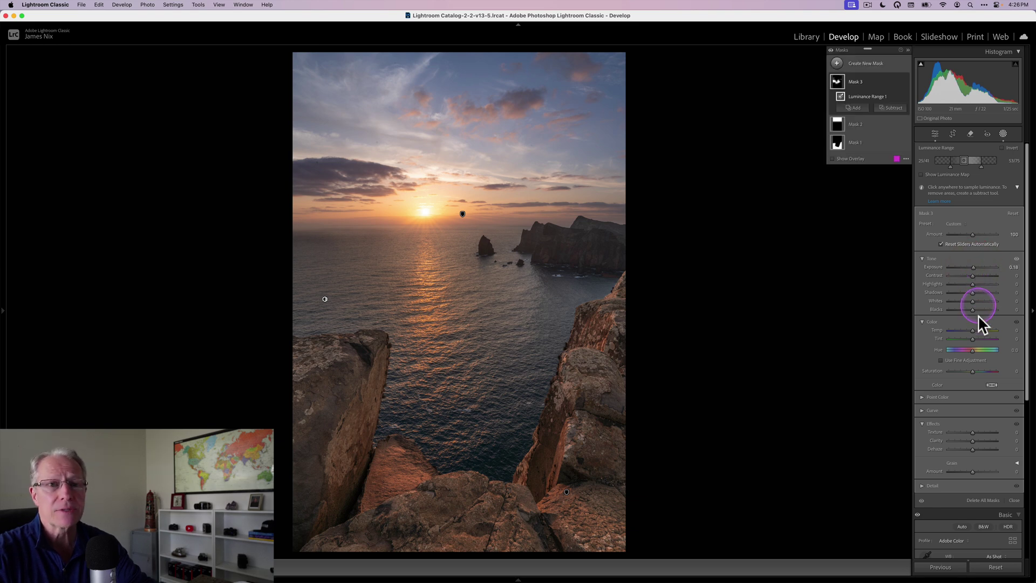
left_click_drag(973, 370, 974, 369)
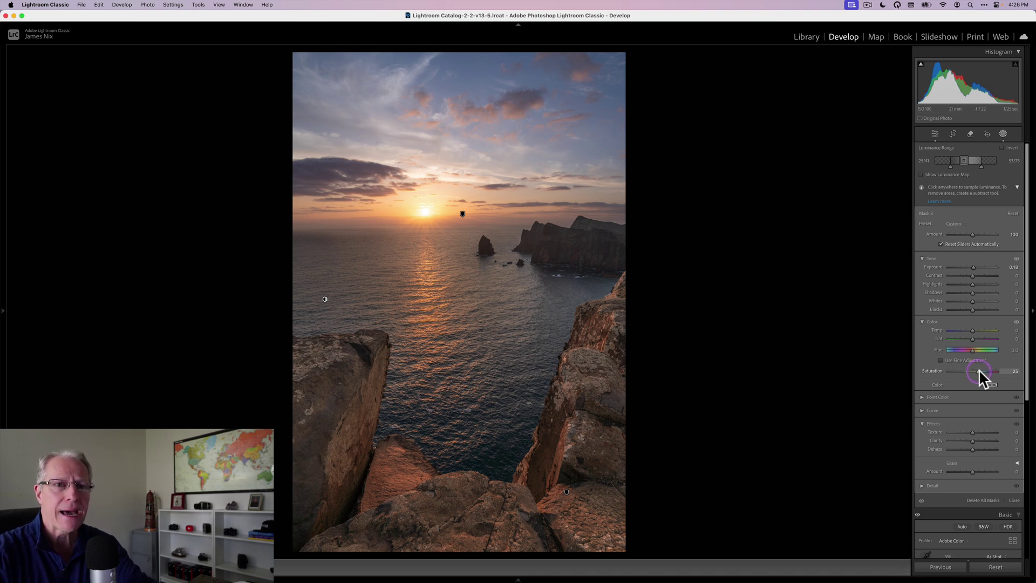
left_click(979, 370)
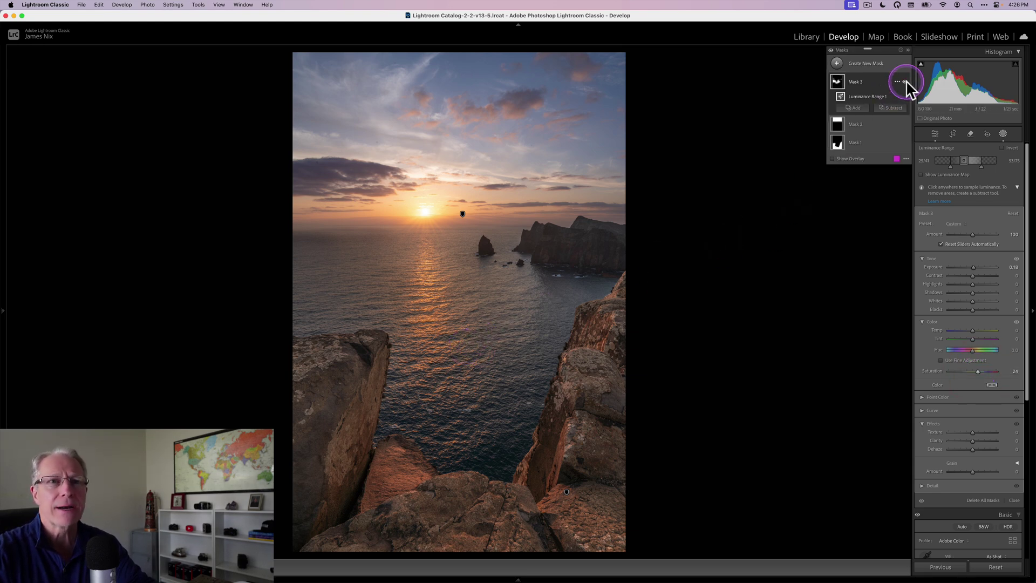
left_click(906, 80)
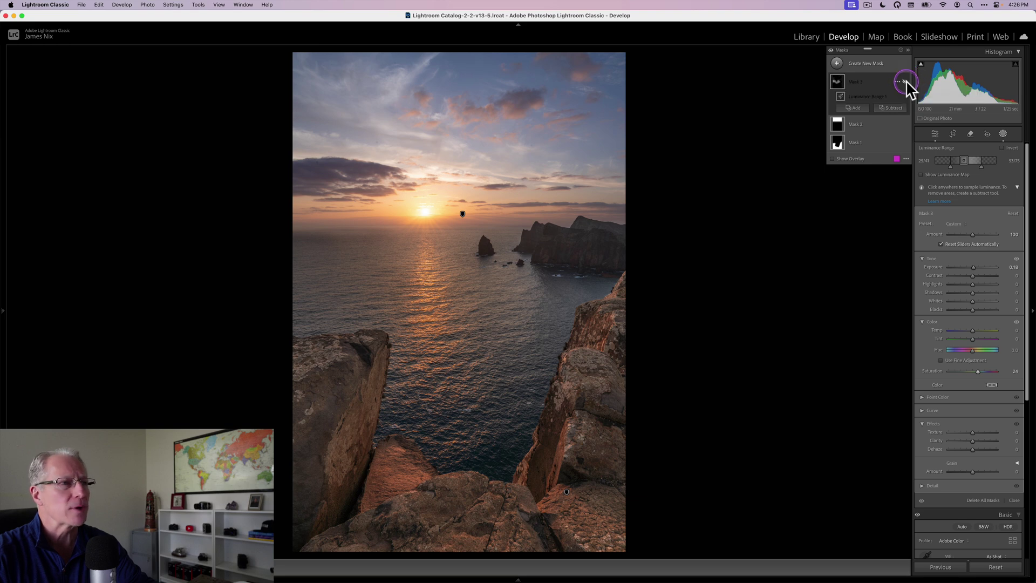
left_click(905, 81)
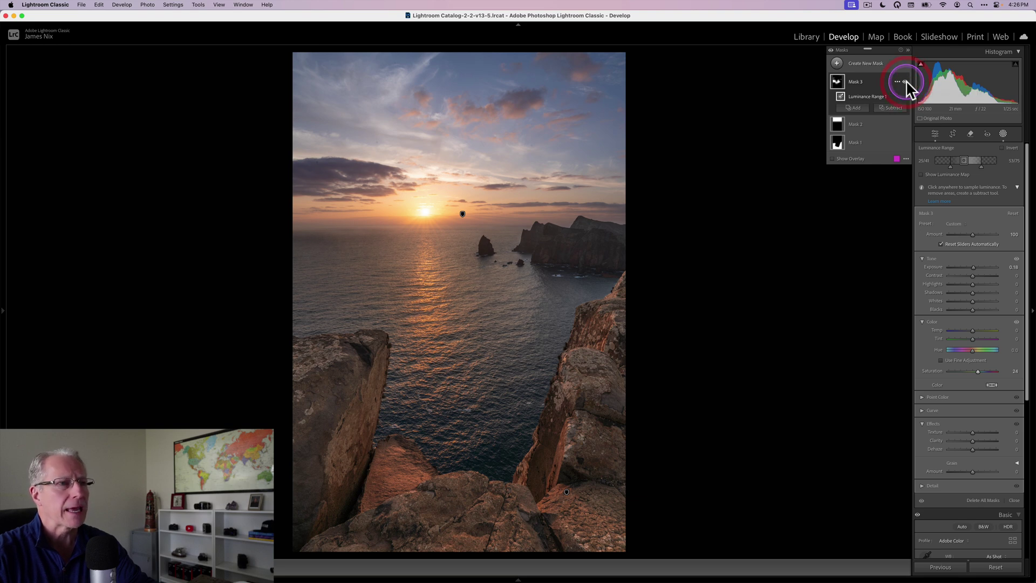
Draw a radial gradient mask as an ellipse around the sun.
left_click(837, 64)
left_click(881, 158)
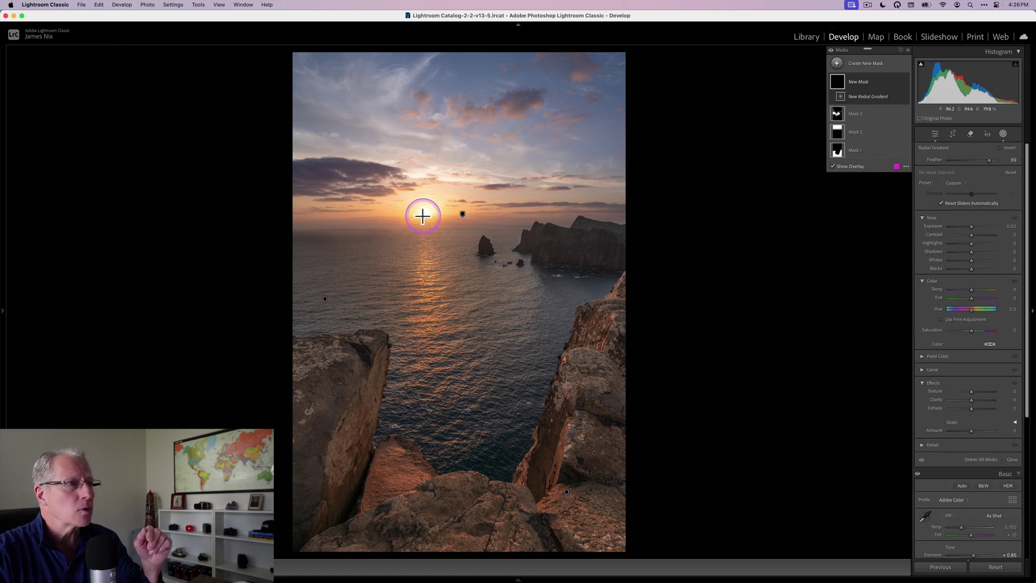
left_click_drag(427, 212, 523, 232)
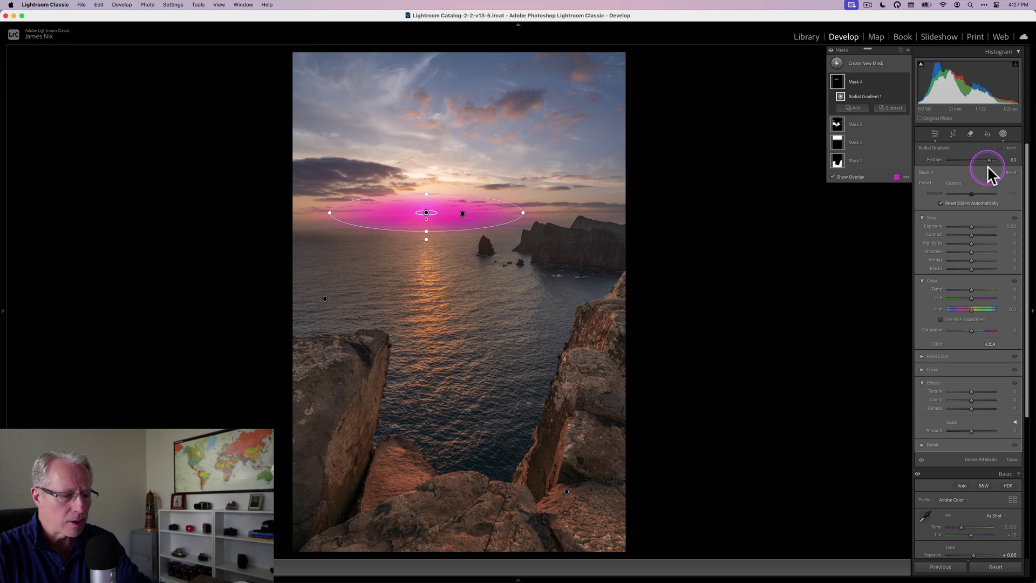
Set the sun mask to Exposure 0.44, Temp 7 and Tint 13, then compare it off and on.
left_click_drag(972, 227, 975, 227)
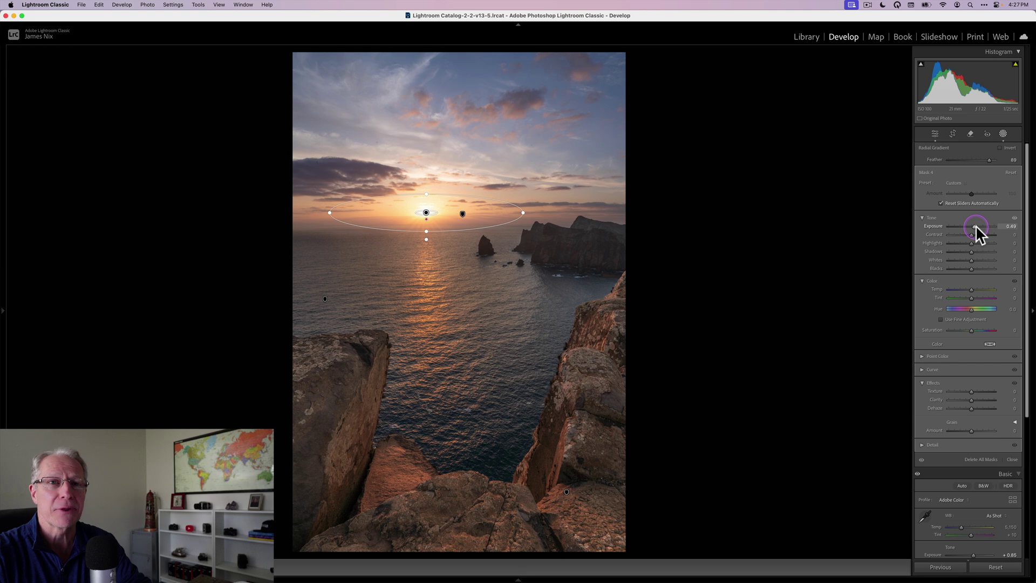
left_click_drag(976, 225, 976, 225)
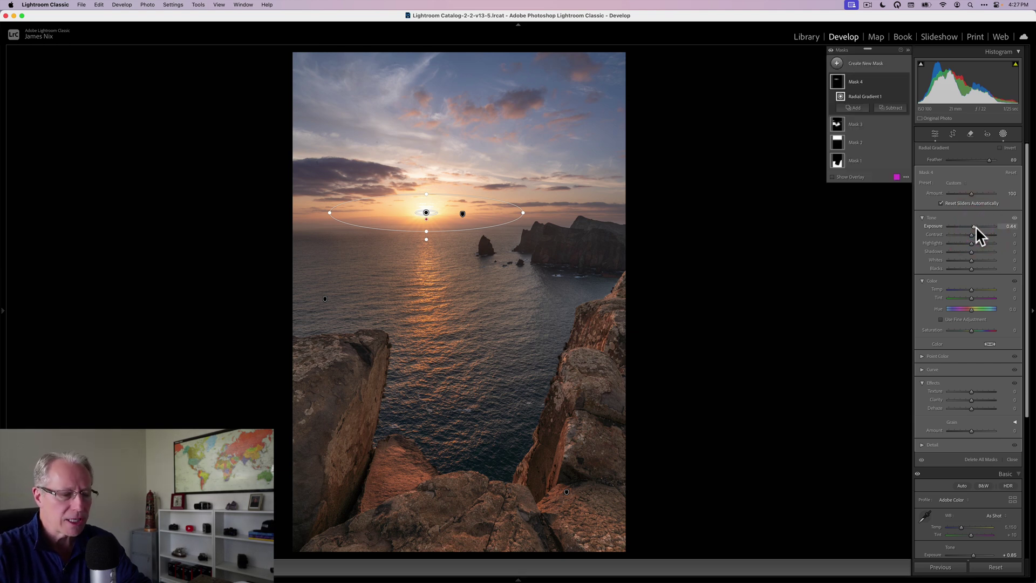
left_click(971, 289)
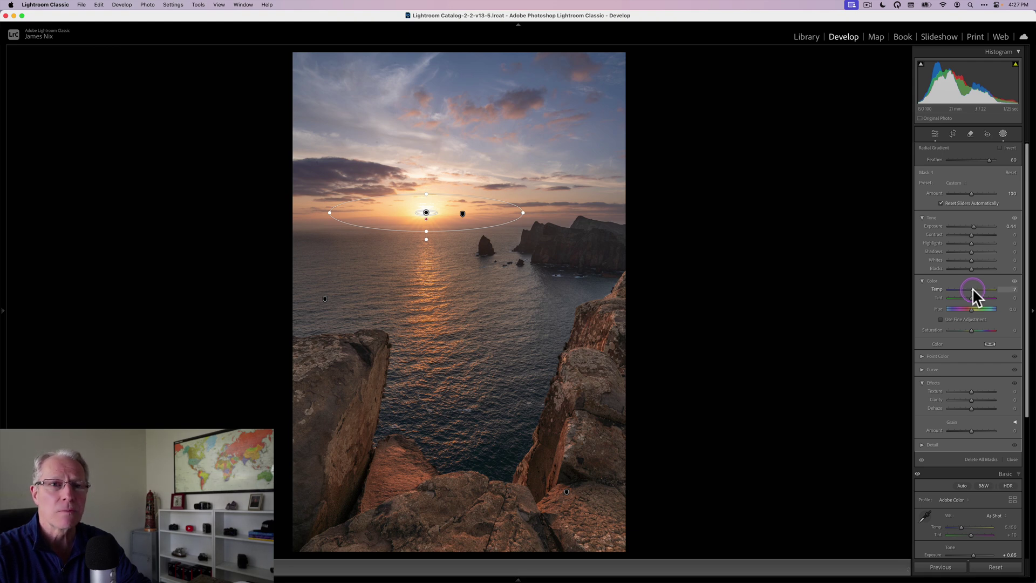
left_click(972, 295)
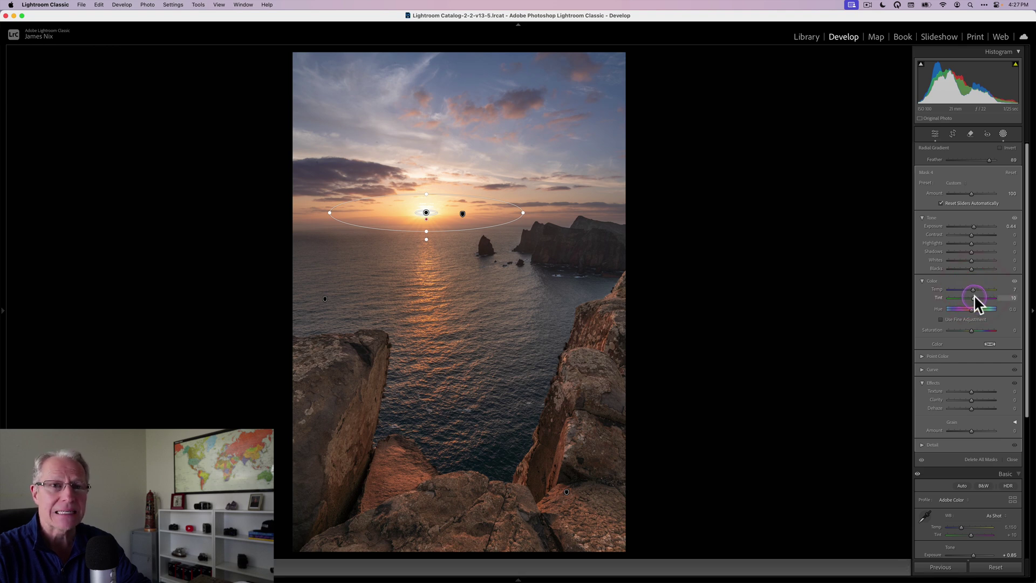
key("shift+w")
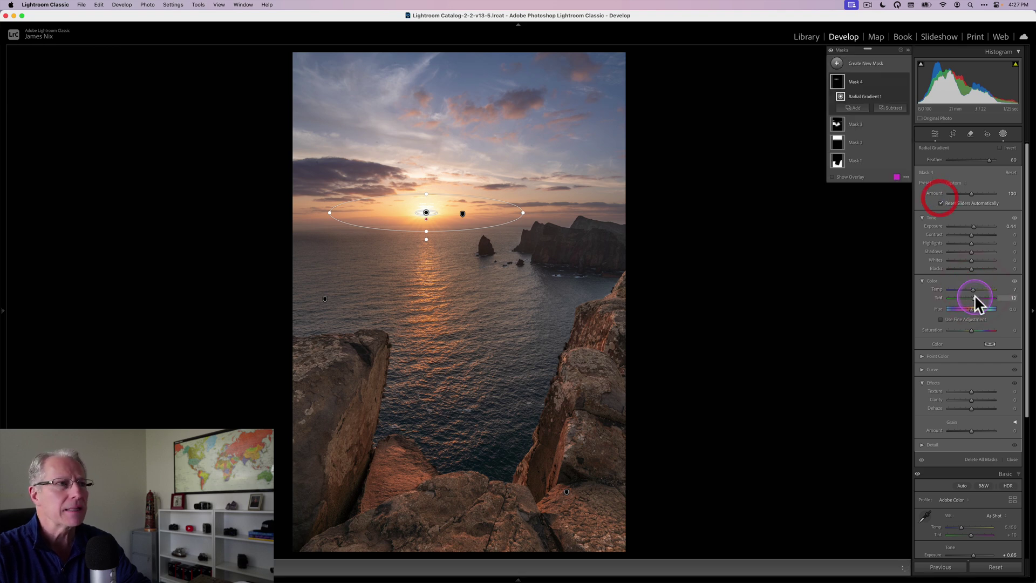
left_click(904, 80)
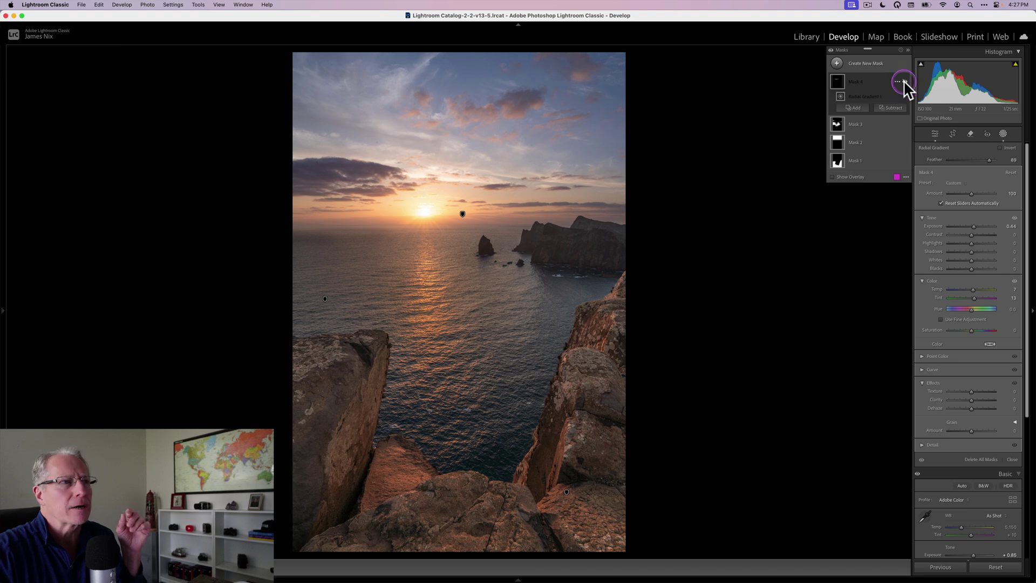
left_click(903, 80)
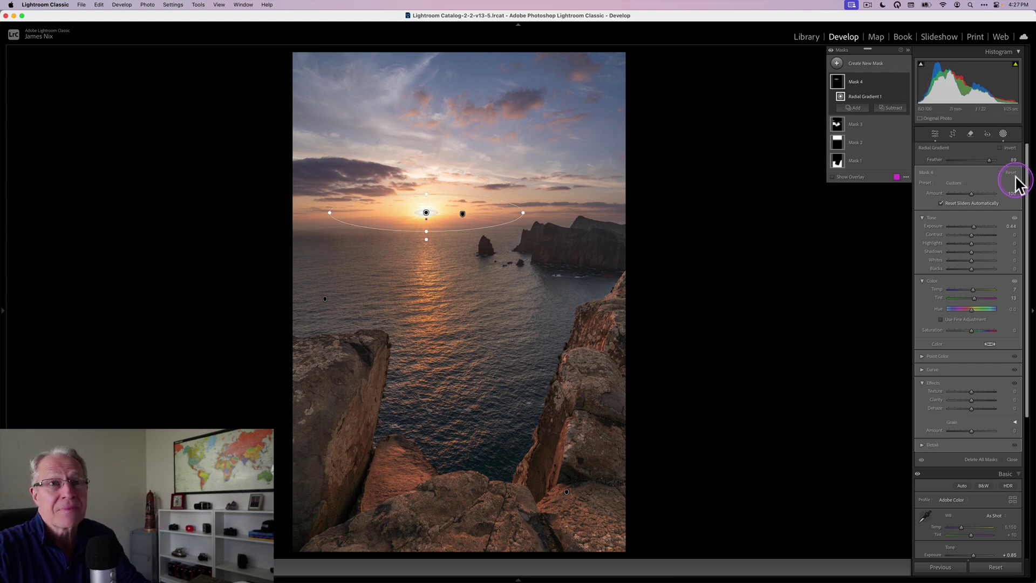
Toggle all mask effects off and on to compare, then close Masking and collapse the Basic section.
left_click(832, 52)
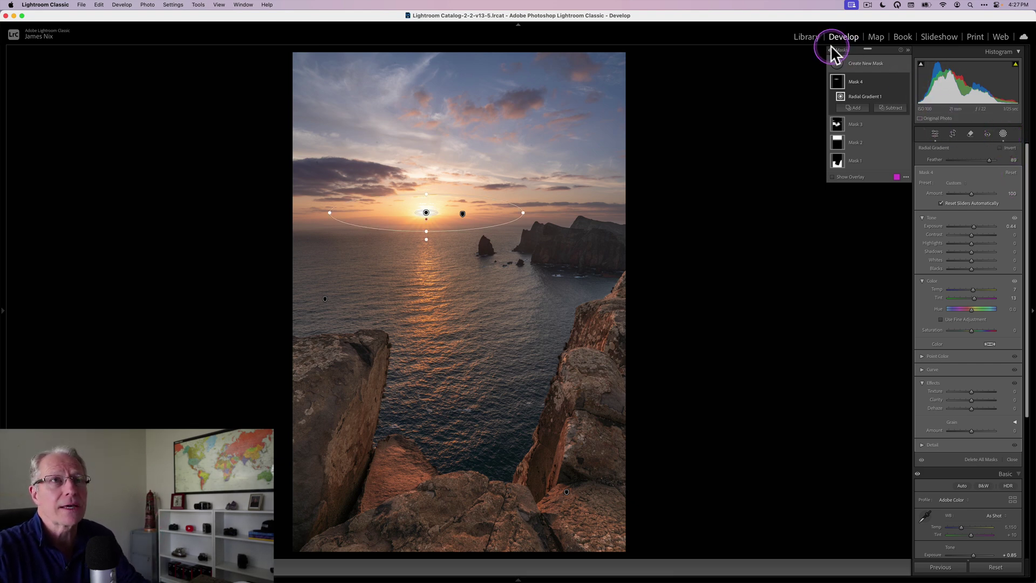
left_click(832, 50)
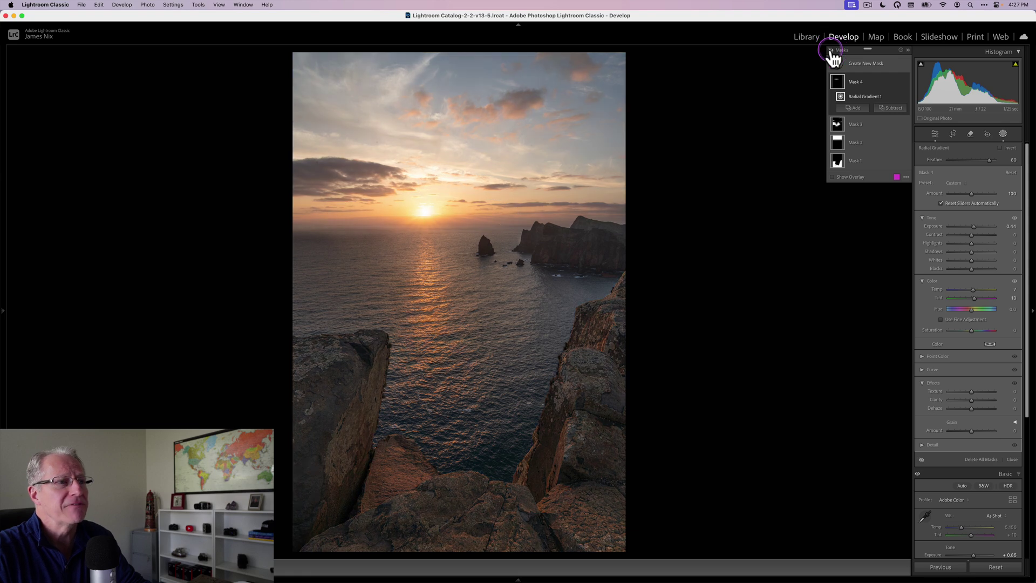
left_click(831, 51)
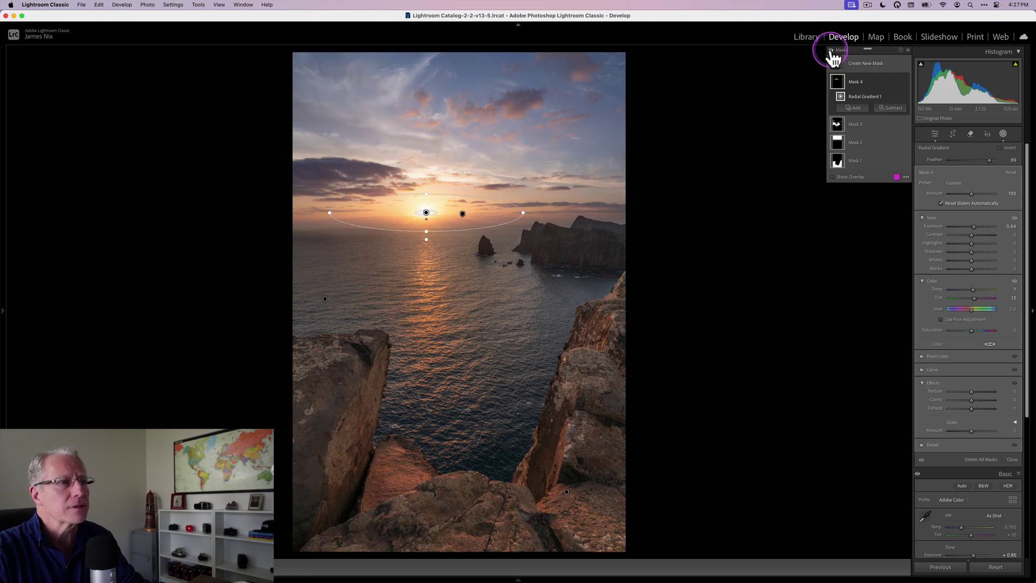
left_click(832, 51)
left_click(832, 51)
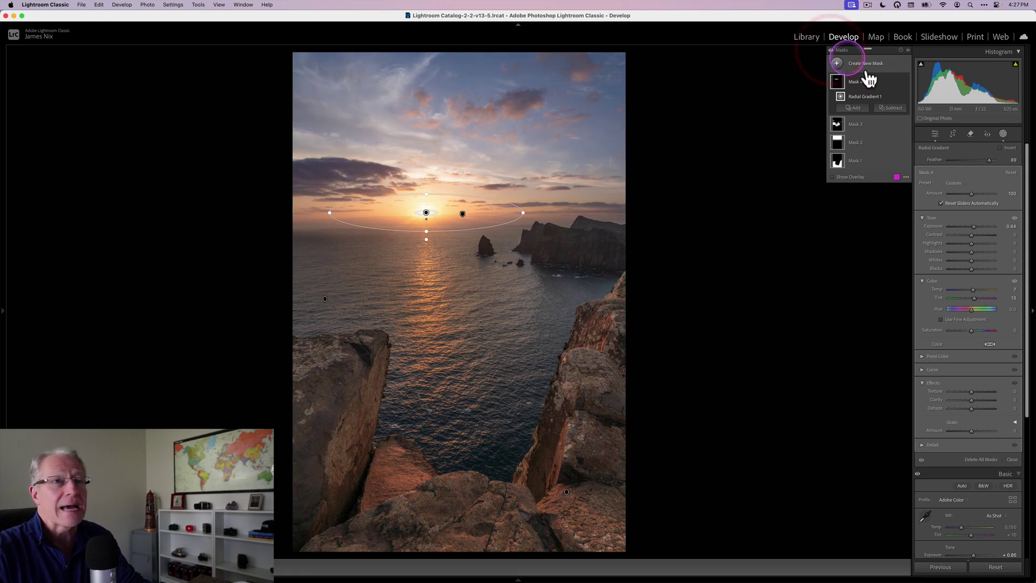
left_click(1003, 133)
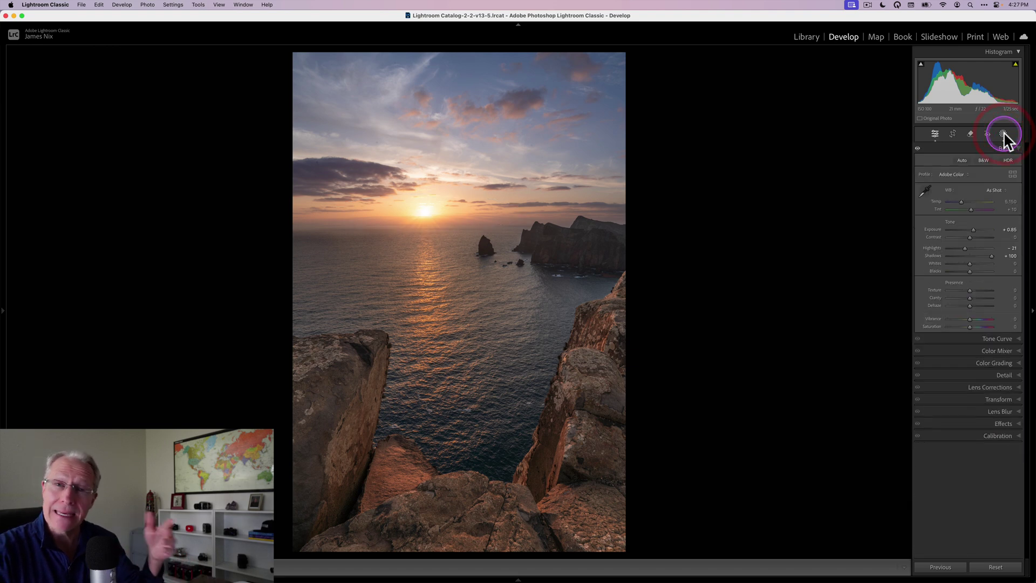
left_click(966, 147)
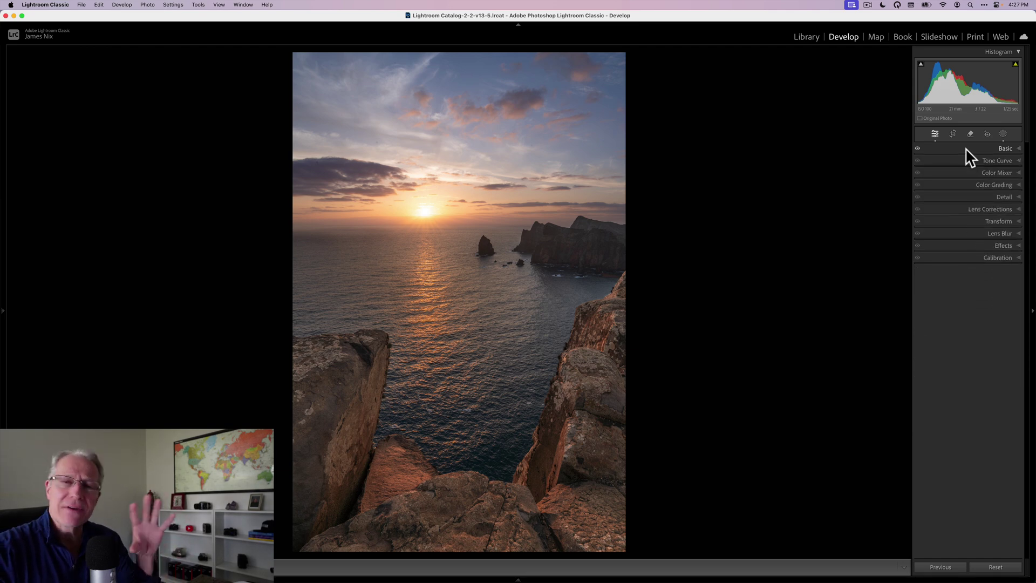
Shift the calibration primaries: Red hue −7/sat +13, Green +17/+17, Blue hue −21/sat +40.
left_click(959, 256)
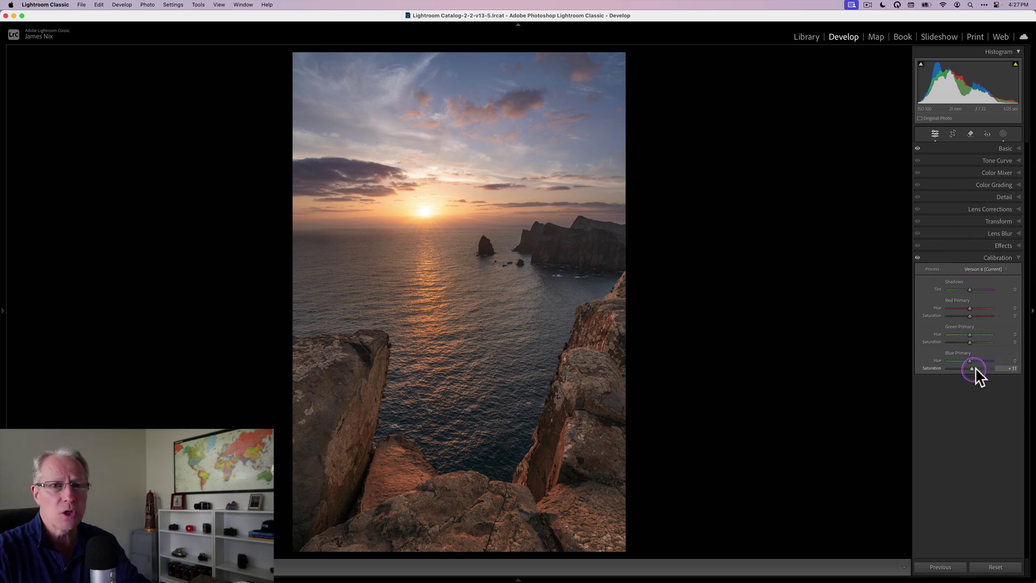
left_click_drag(976, 369, 980, 370)
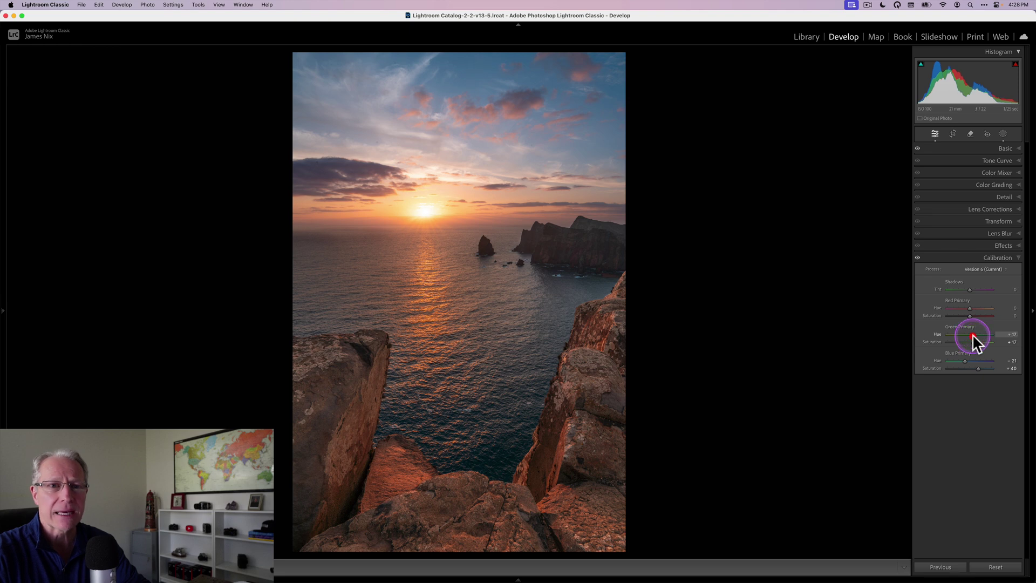
left_click(969, 315)
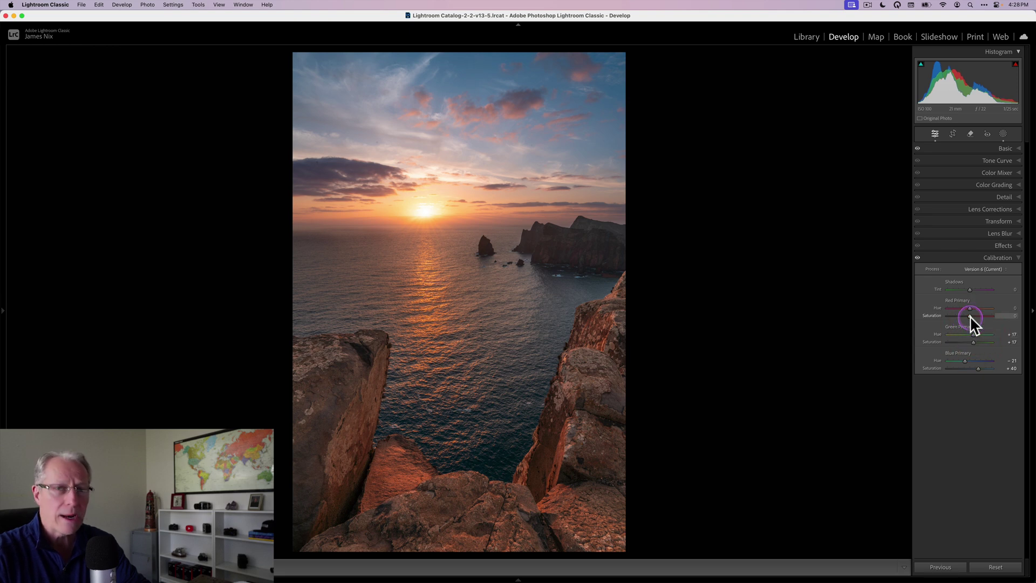
left_click_drag(973, 316, 973, 316)
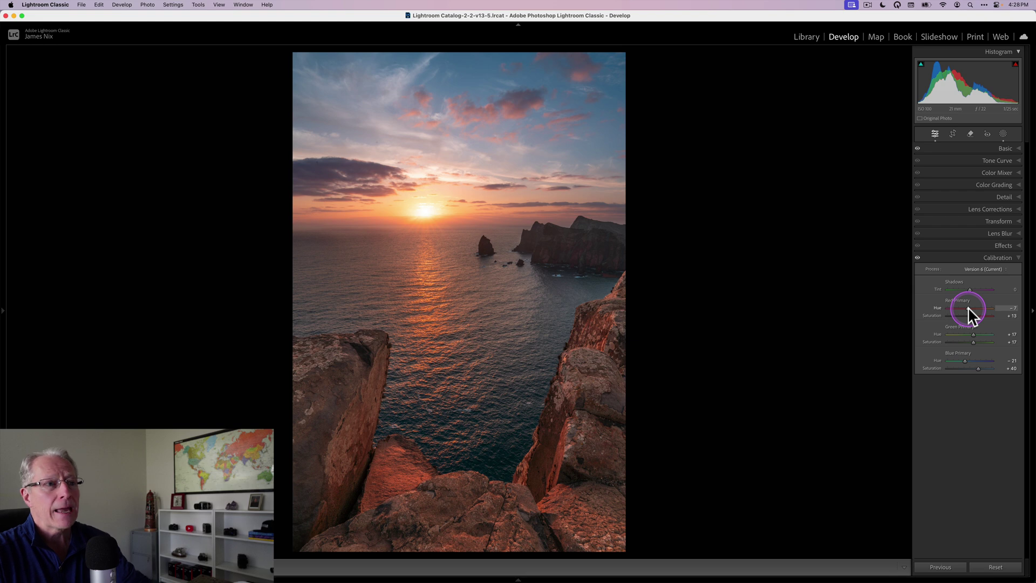
Toggle Calibration off and on twice to compare, then collapse the panel.
left_click(917, 258)
left_click(918, 258)
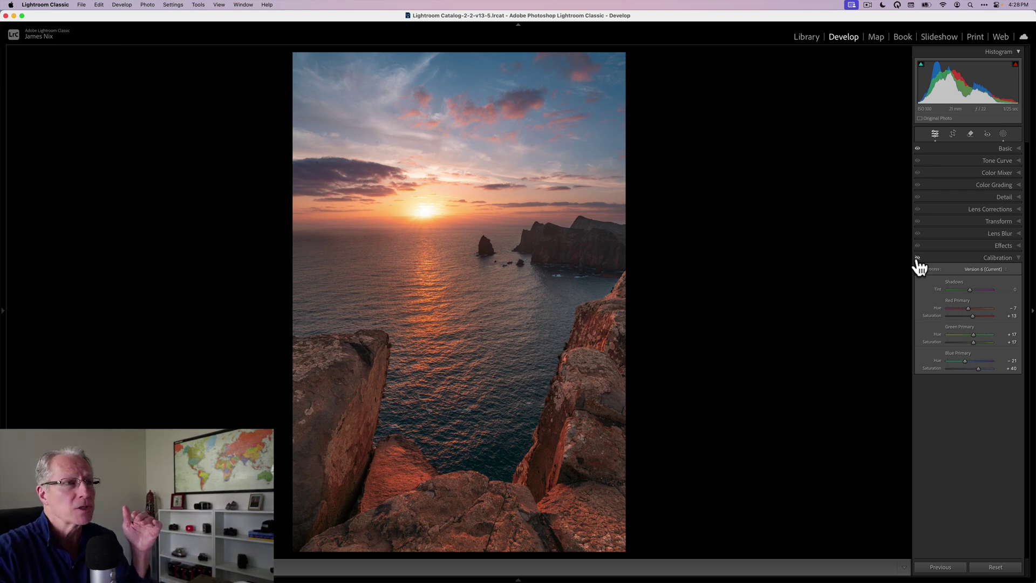
left_click(918, 259)
left_click(917, 258)
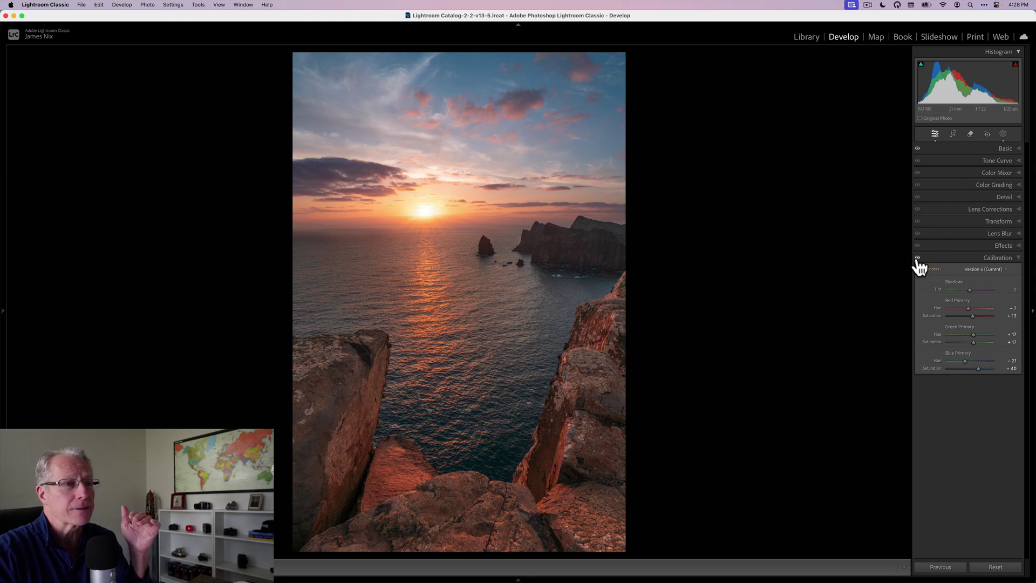
left_click(933, 258)
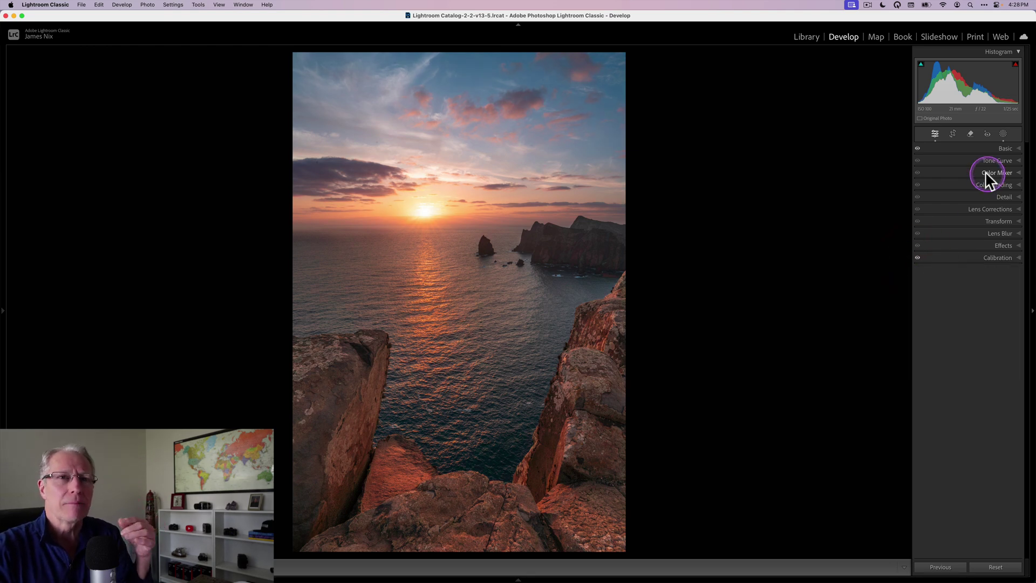
Give the highlights a slight warm tint in Color Grading.
left_click(978, 187)
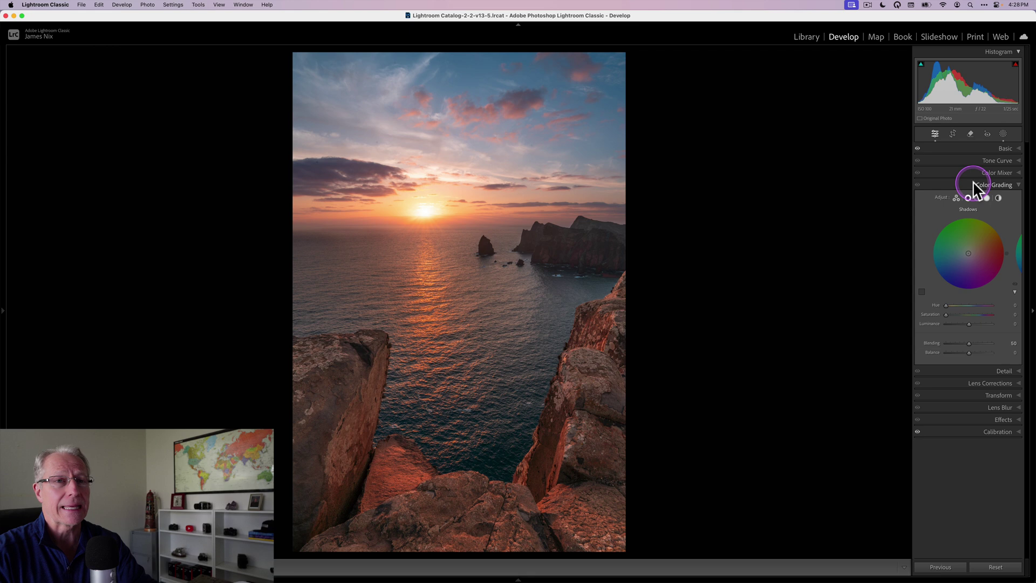
left_click(988, 198)
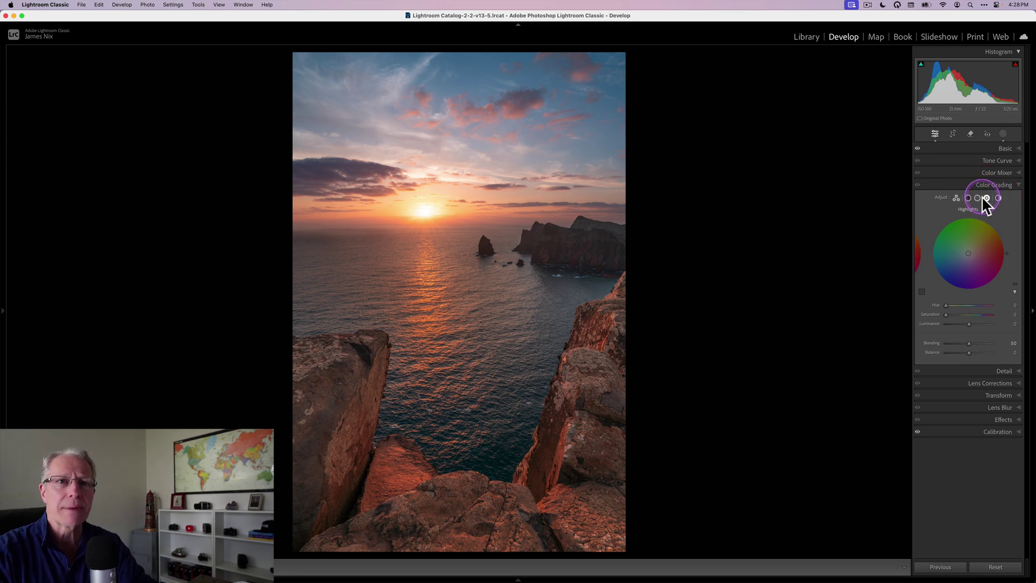
left_click(953, 264)
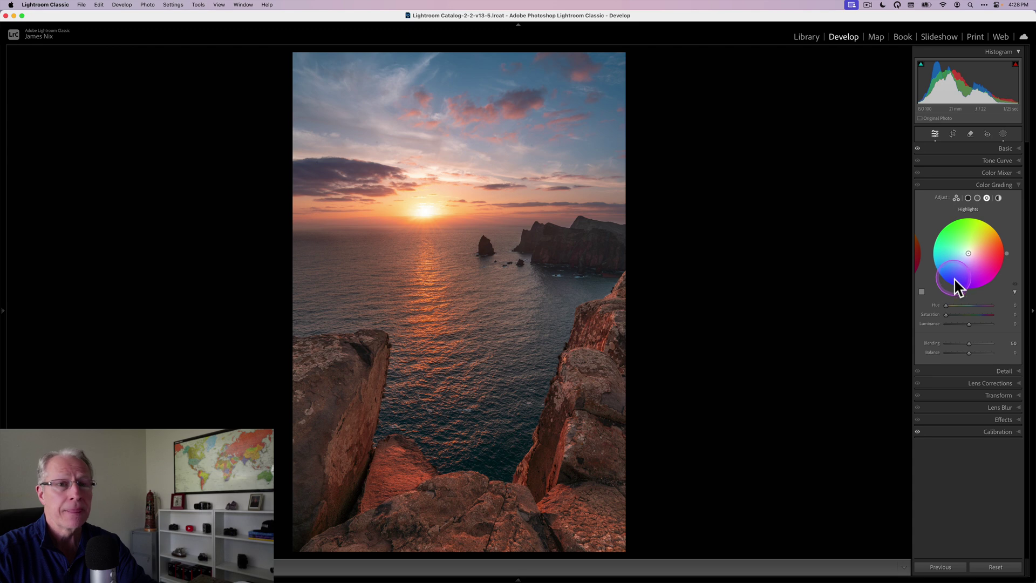
left_click(947, 313)
left_click_drag(947, 314, 950, 314)
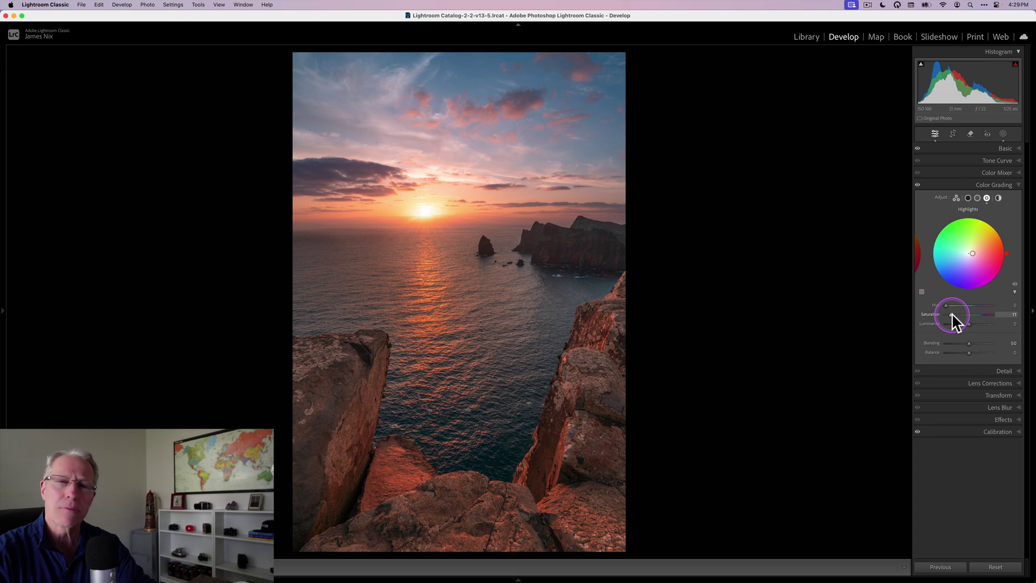
Shift the midtone grade to hue 232 with saturation 16.
left_click(977, 198)
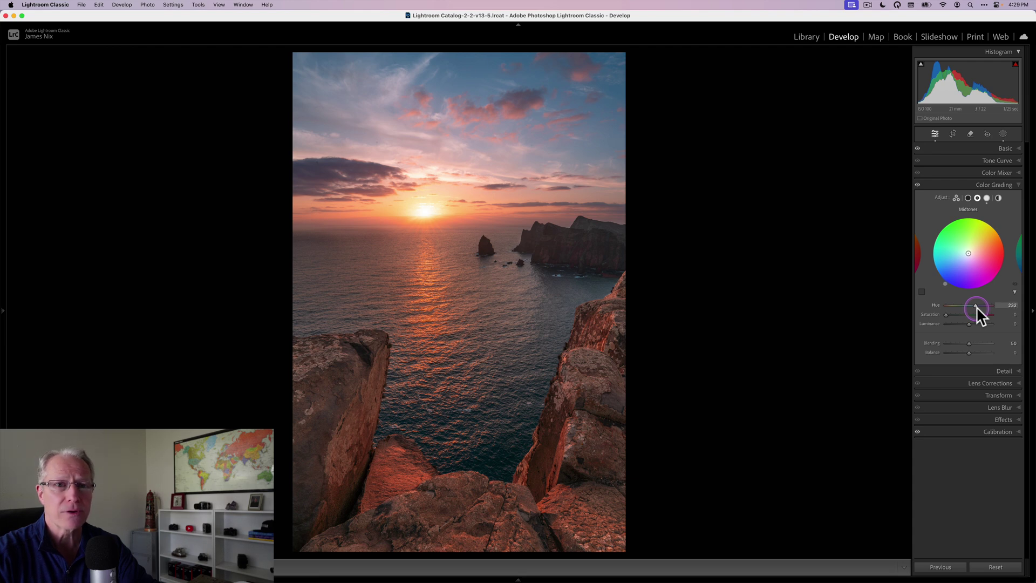
left_click_drag(976, 306, 953, 313)
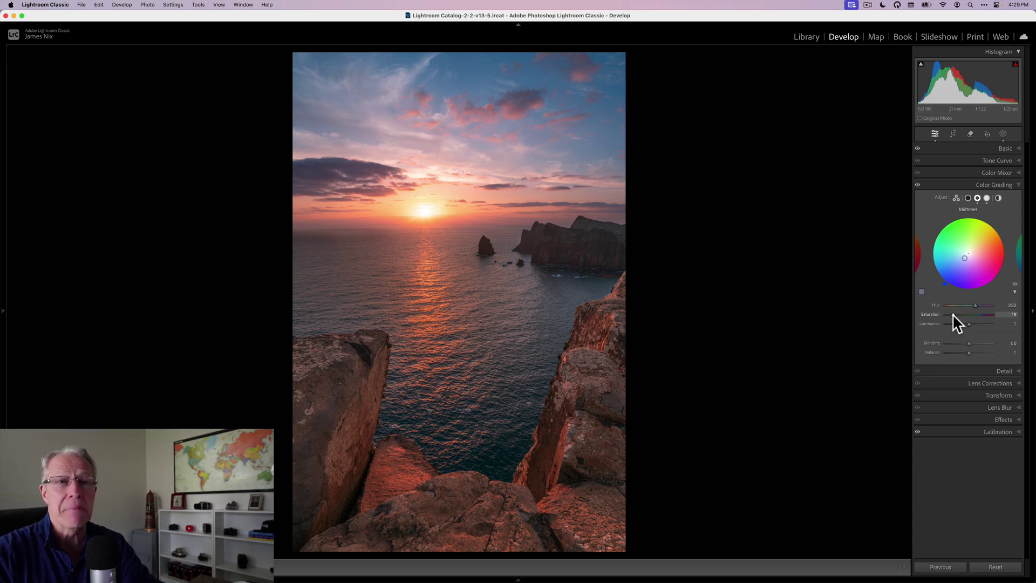
left_click(963, 210)
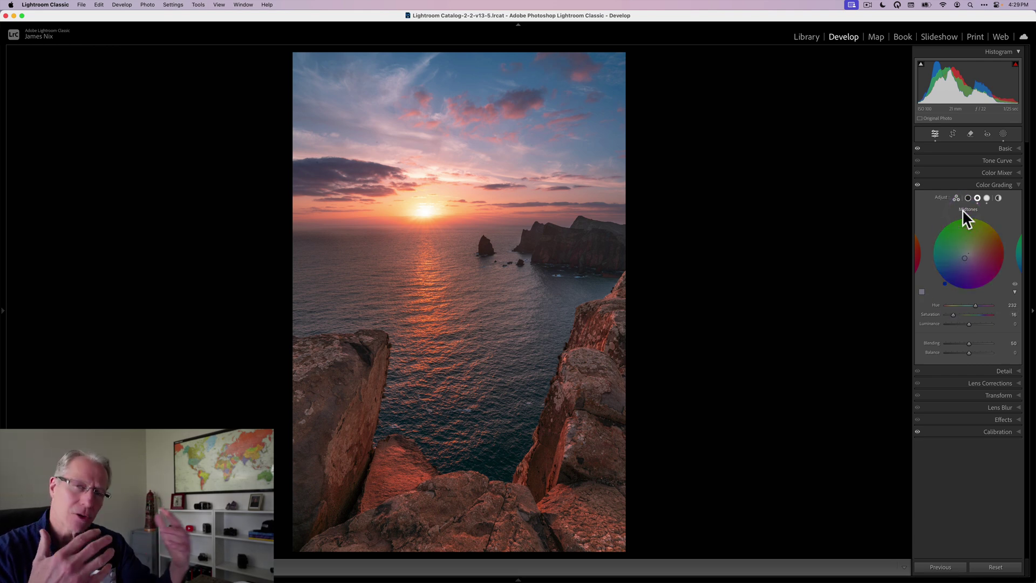
Tint the shadows cool blue at hue 228, saturation about 20.
left_click(968, 198)
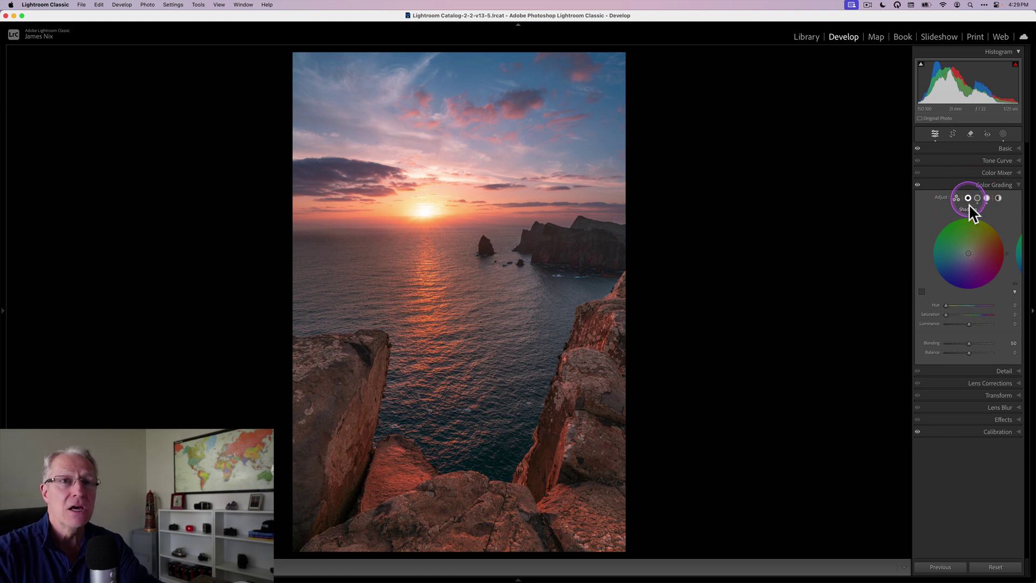
left_click(963, 281)
left_click(958, 305)
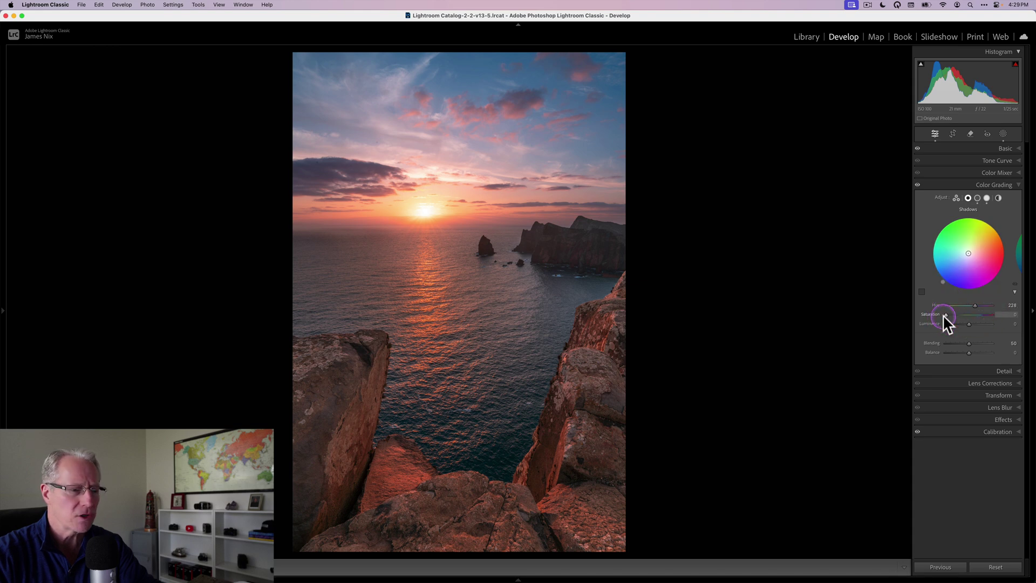
left_click_drag(944, 315, 952, 315)
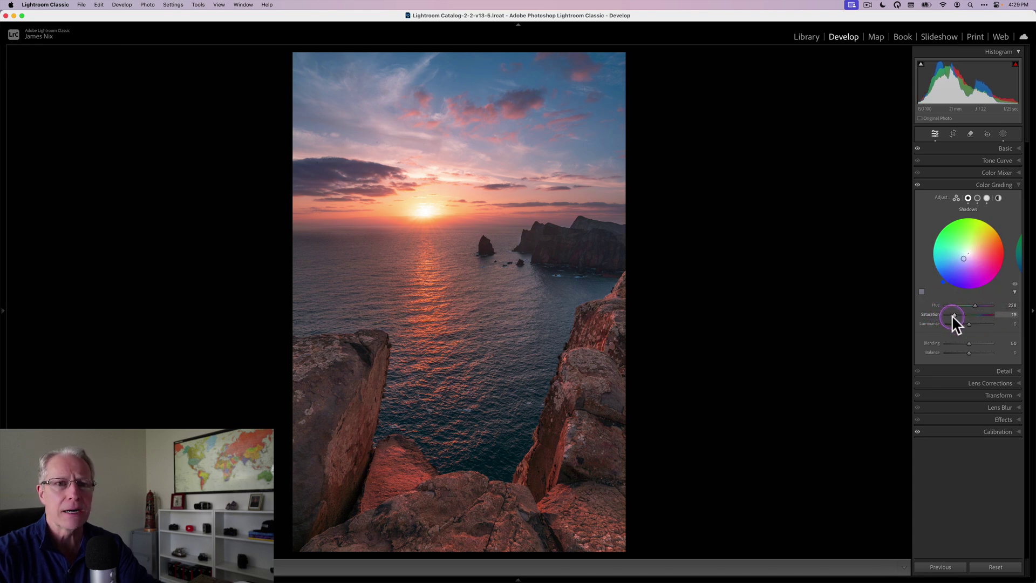
Compare Color Grading off and on twice, then collapse the section with the grade applied.
left_click(918, 185)
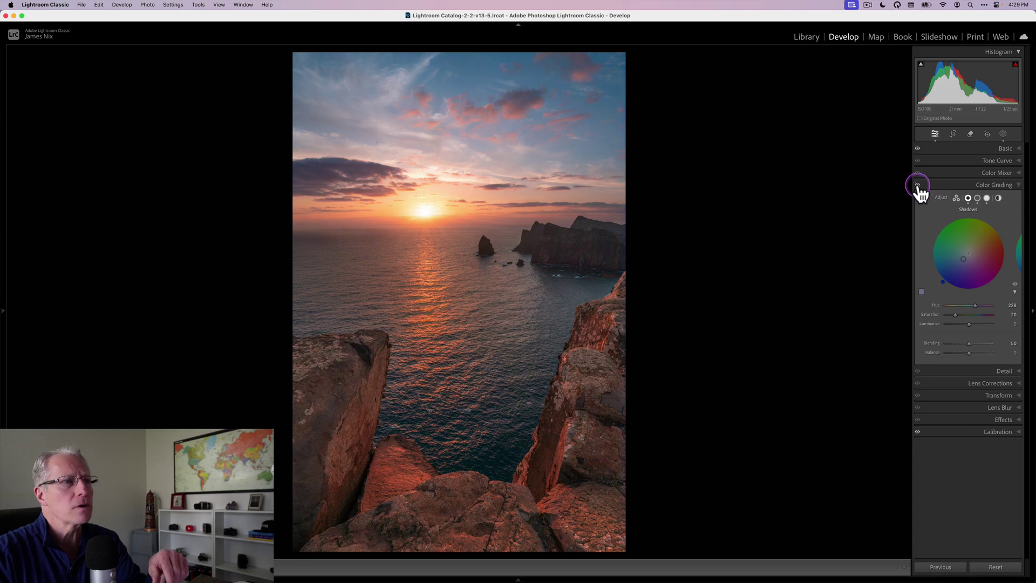
left_click(917, 185)
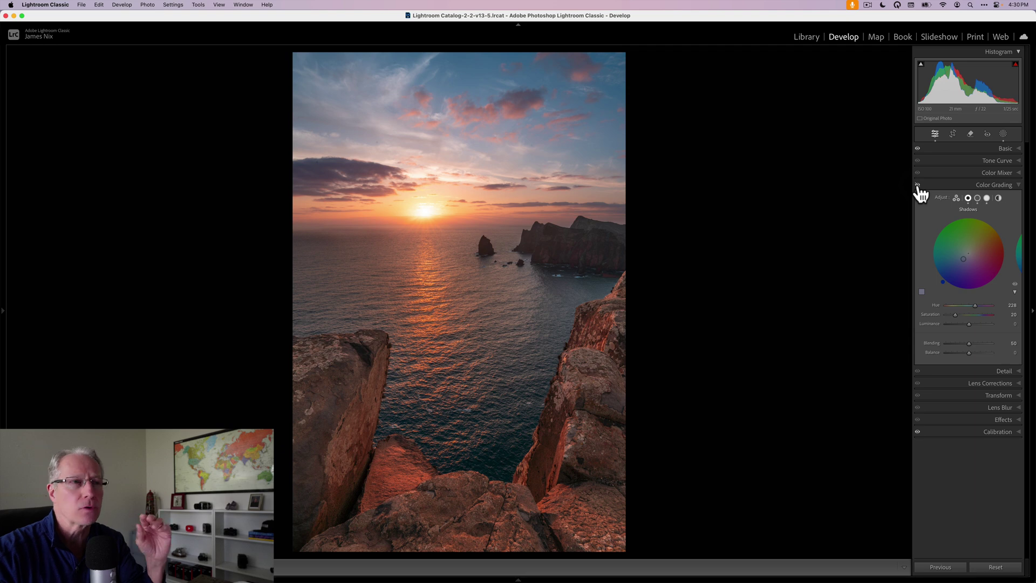
left_click(918, 185)
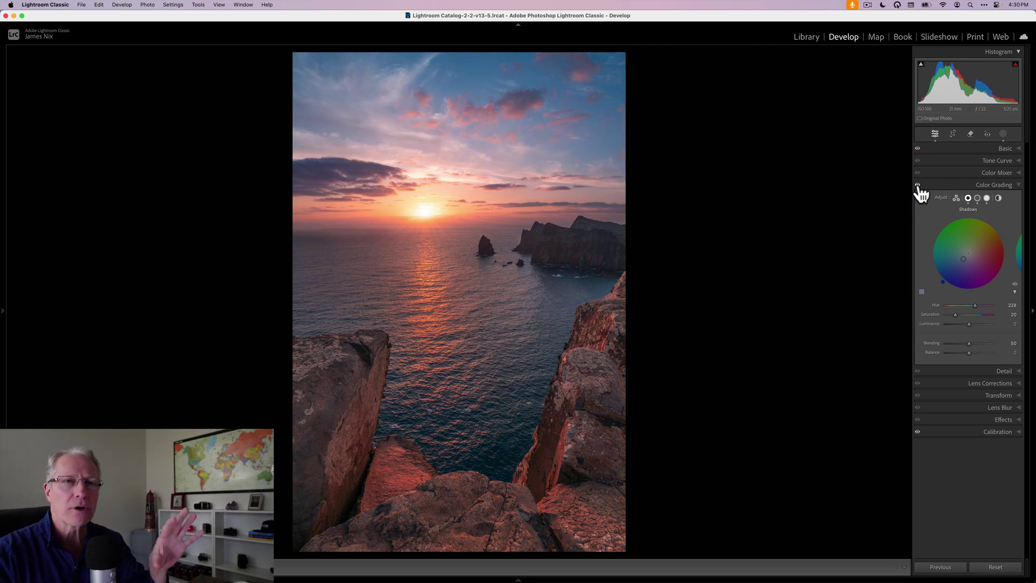
left_click(932, 185)
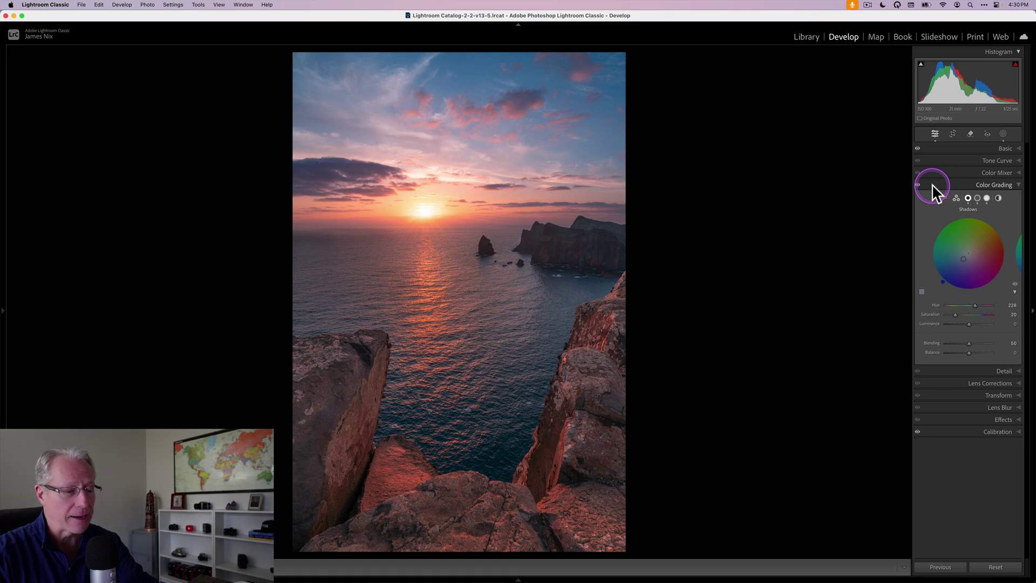
left_click(932, 185)
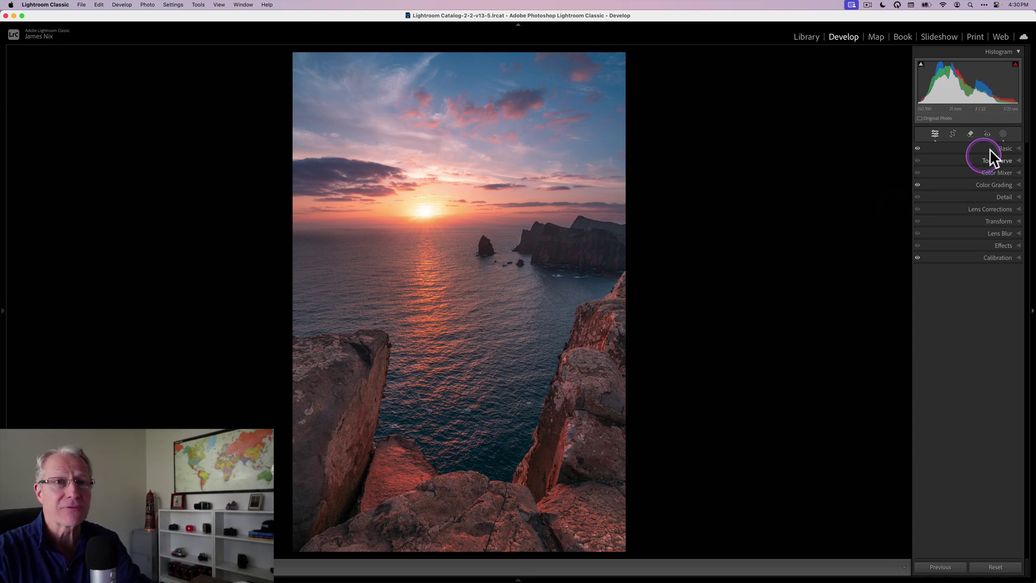
Lower Mask 1's saturation to about −18, then close the masking panel.
left_click(1003, 134)
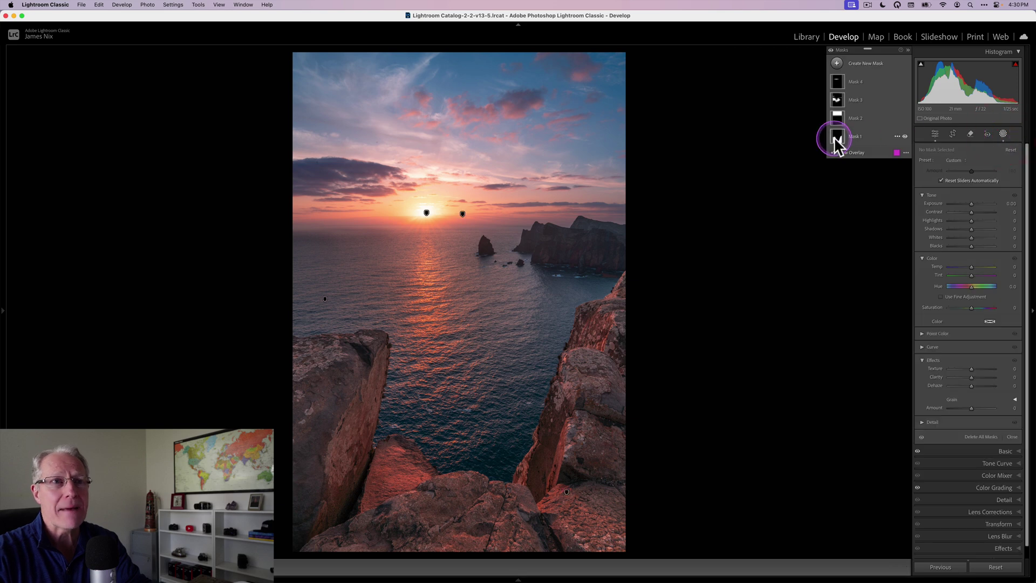
left_click(837, 139)
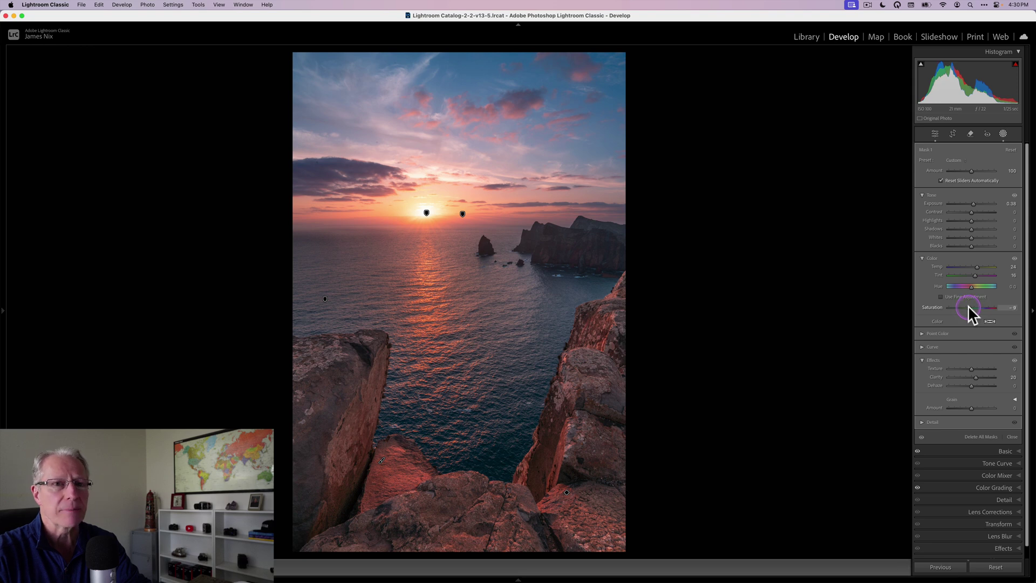
left_click_drag(960, 306, 968, 306)
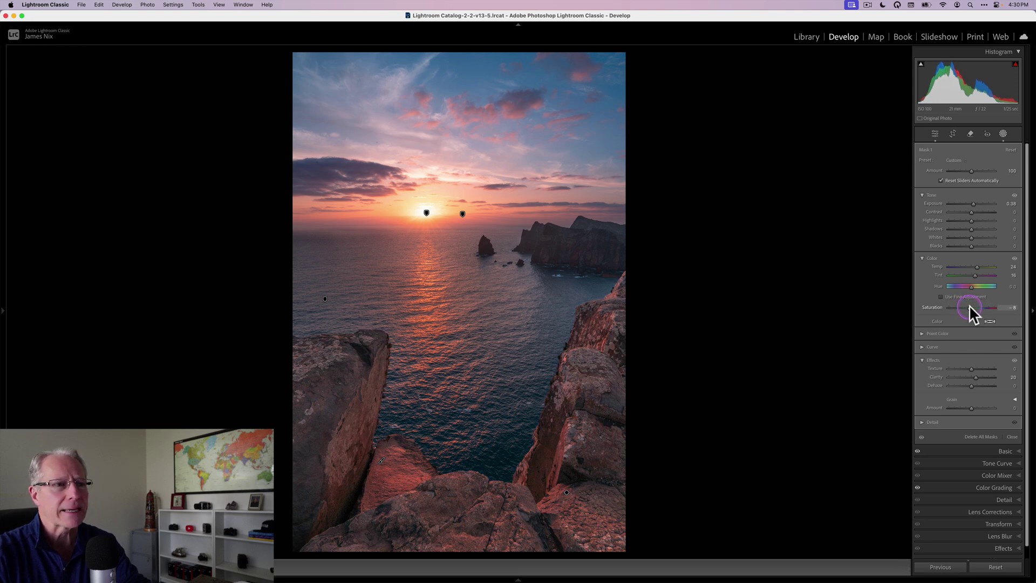
left_click_drag(969, 306, 970, 306)
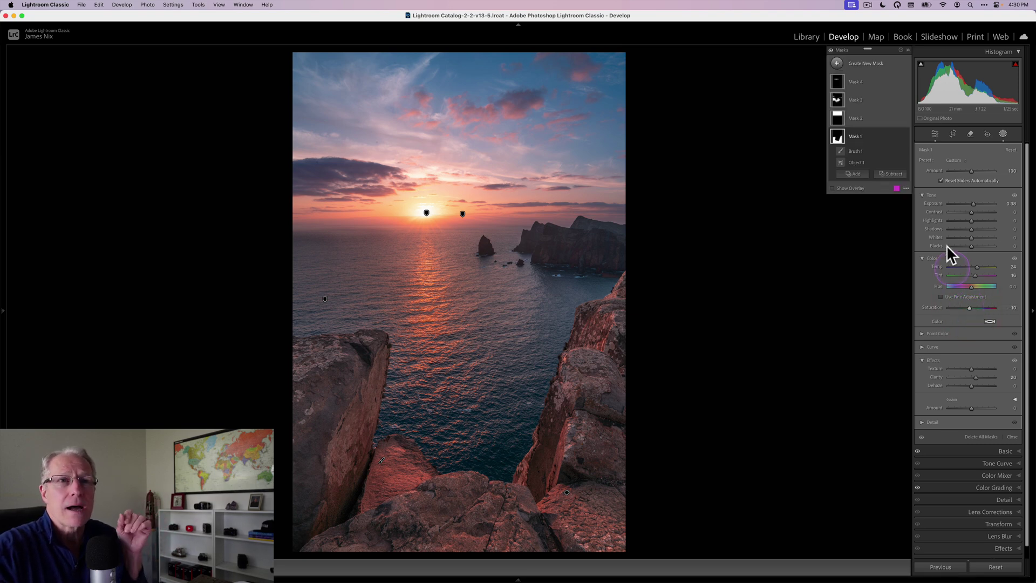
left_click_drag(924, 215, 924, 215)
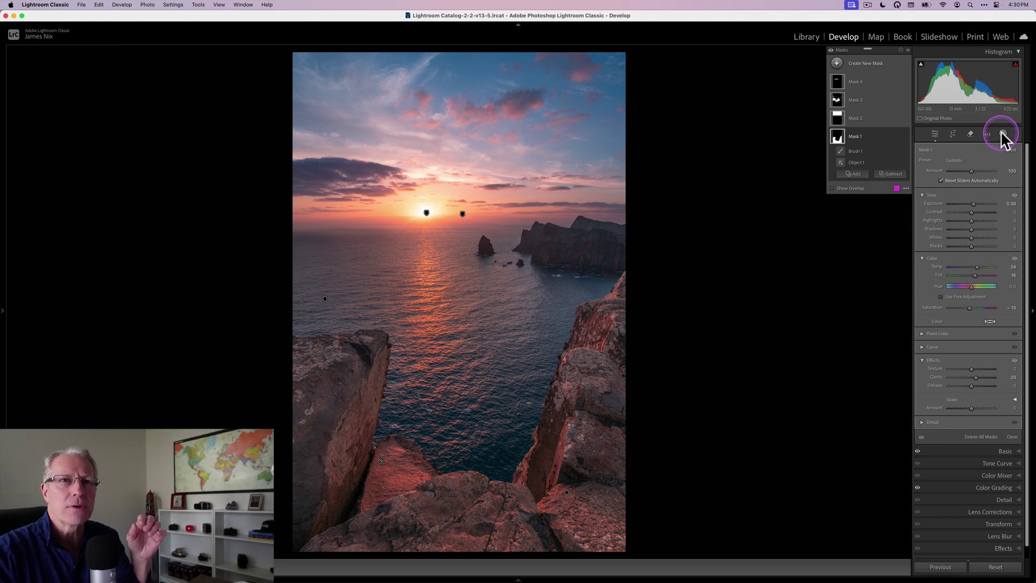
left_click(1002, 133)
left_click(904, 204)
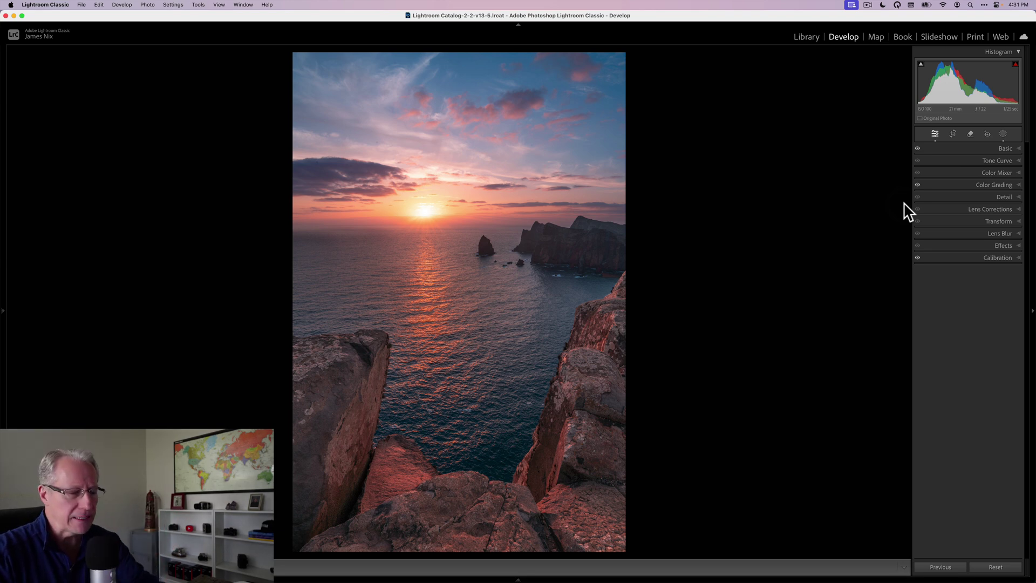
Set post-crop vignette Amount −19, Midpoint 38, Roundness +54, Feather 84, and compare it off/on.
left_click(966, 244)
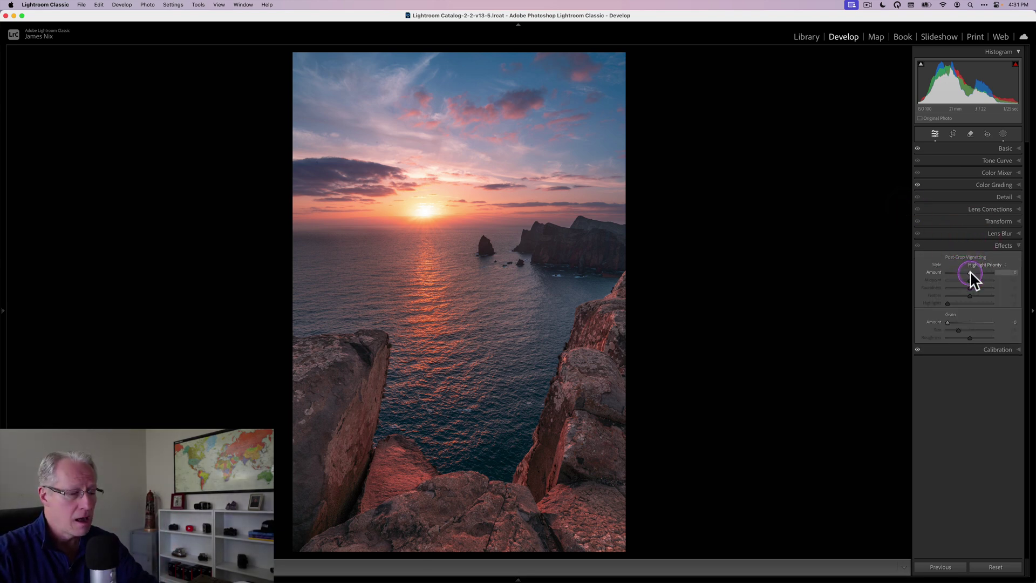
left_click_drag(970, 271, 964, 279)
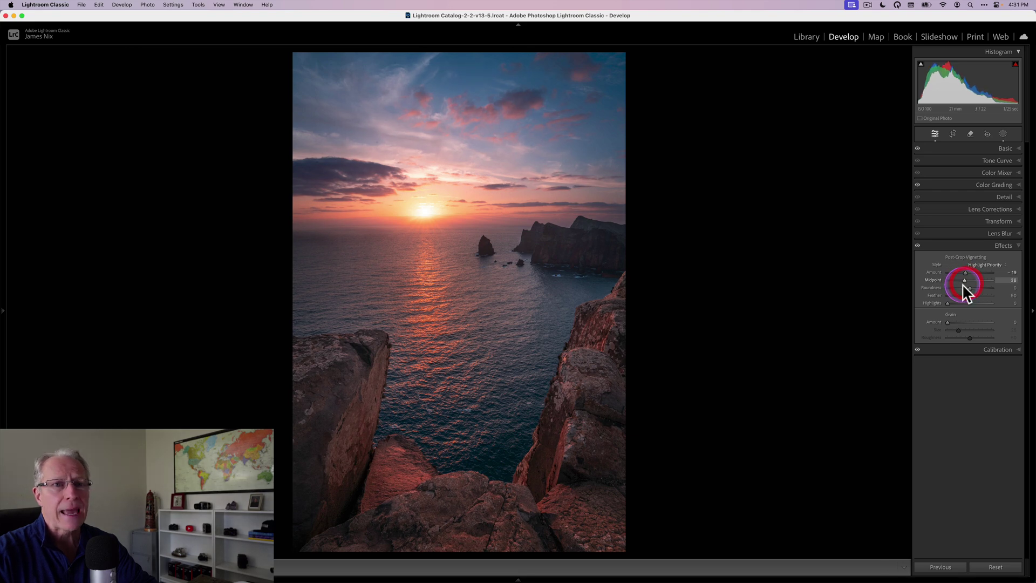
left_click(969, 288)
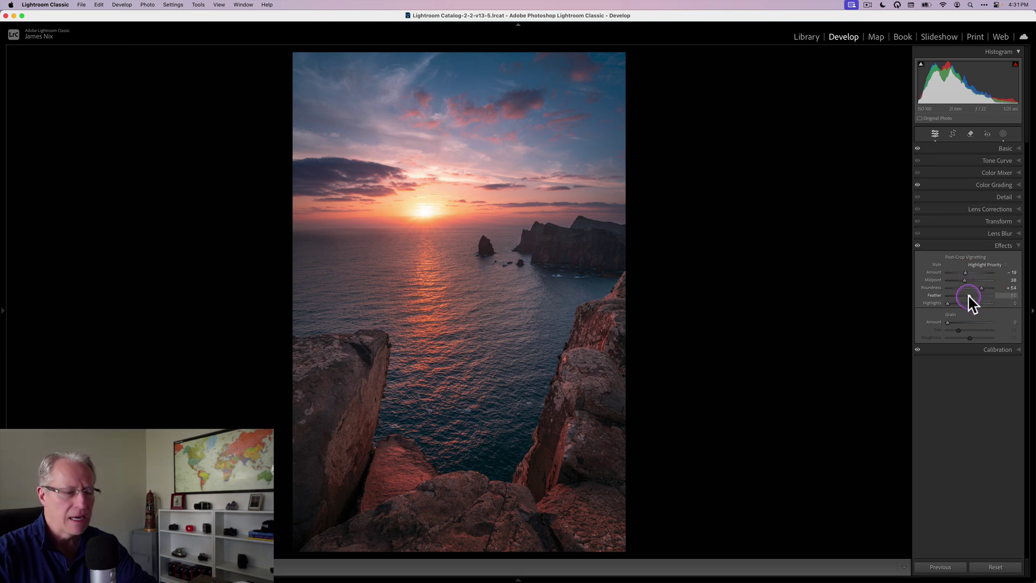
left_click_drag(969, 295, 982, 292)
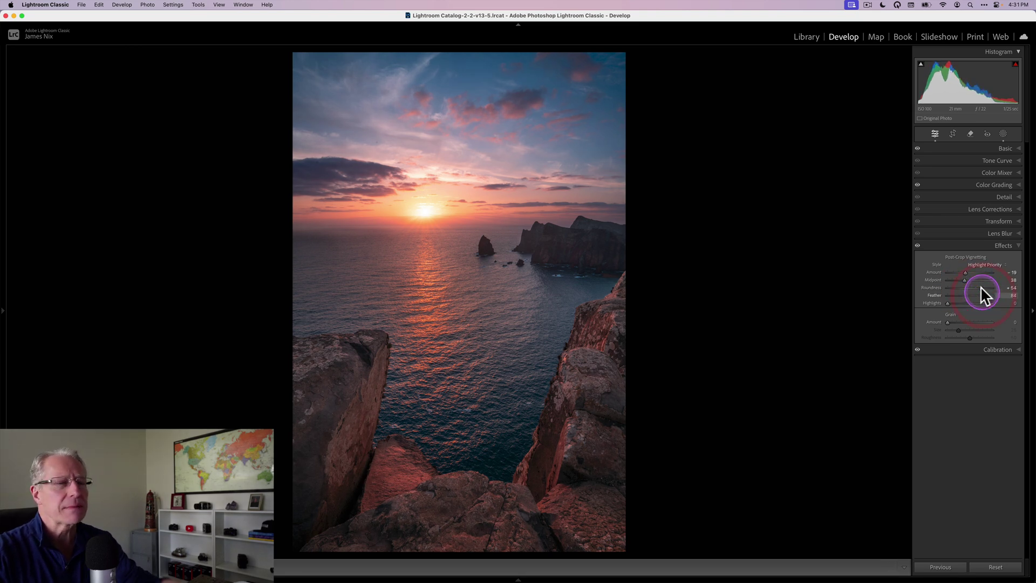
left_click(917, 245)
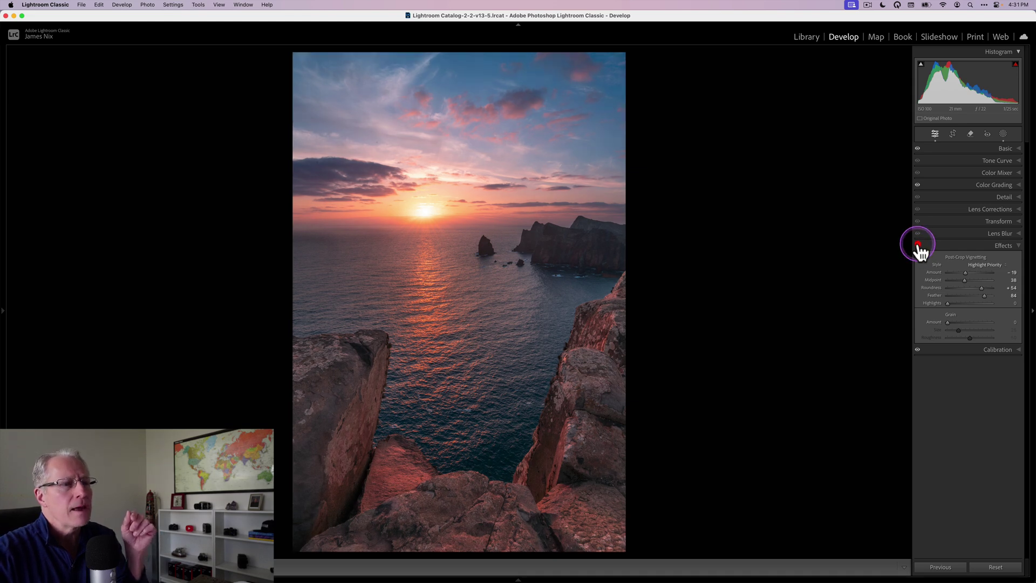
left_click(918, 245)
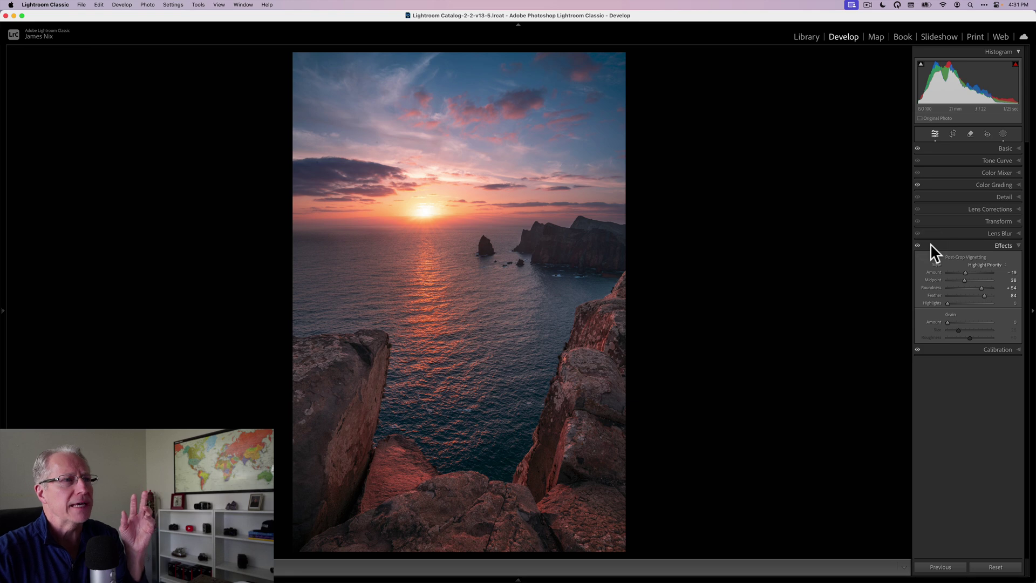
Collapse Effects and toggle Before/After with backslash, ending on the unedited original.
left_click(931, 245)
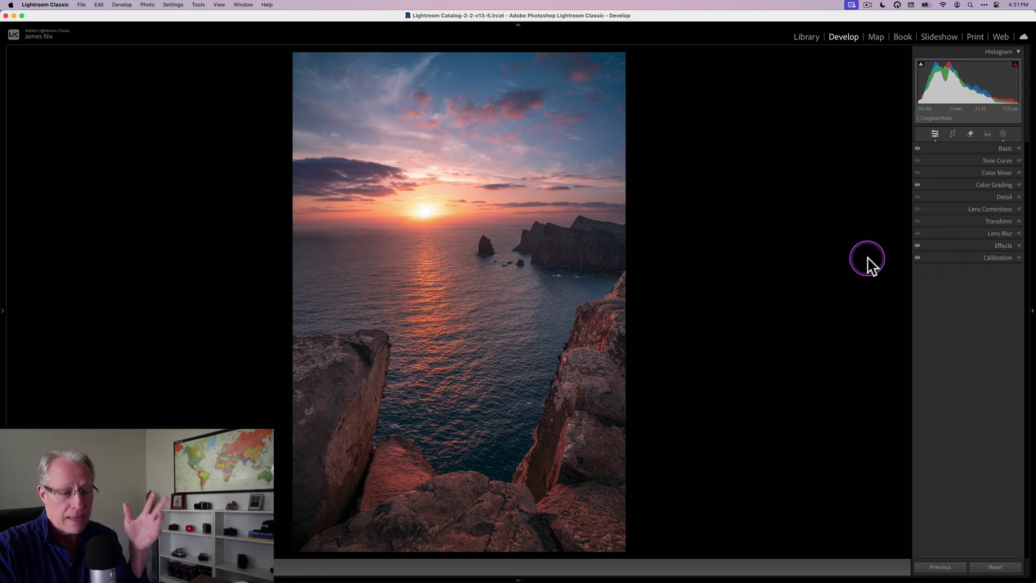
key("backslash")
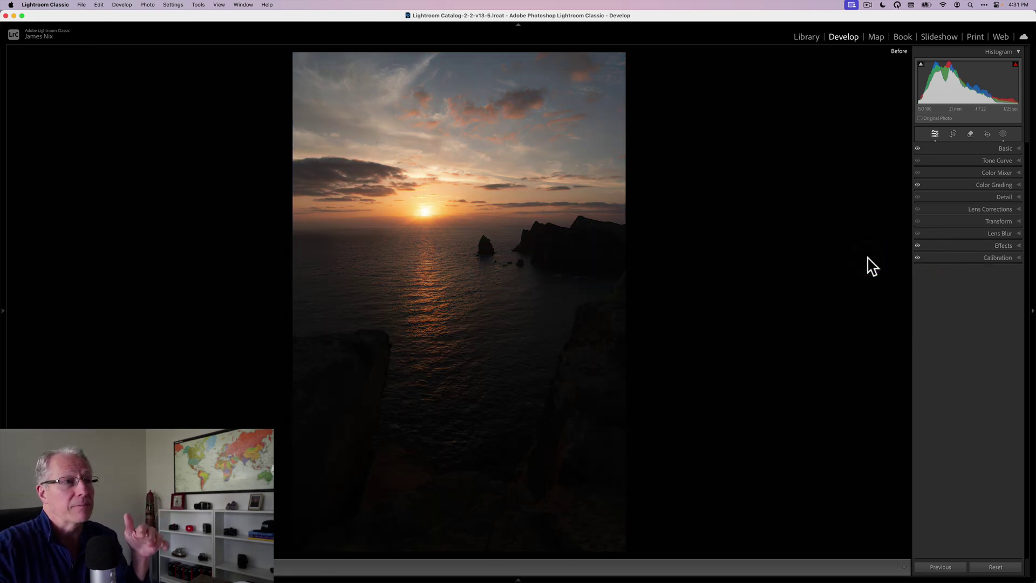
key("backslash")
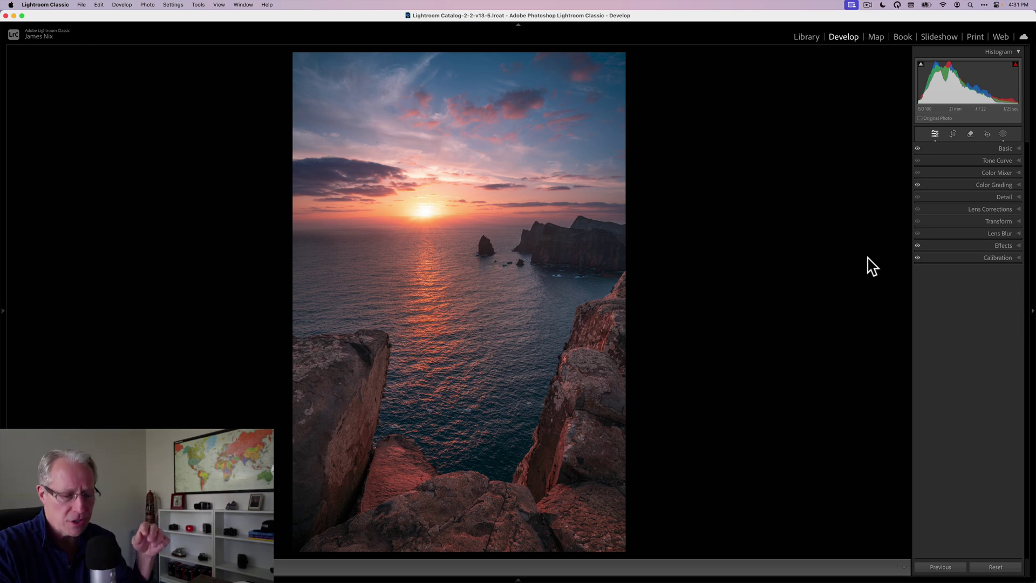
key("backslash")
key("backslash")
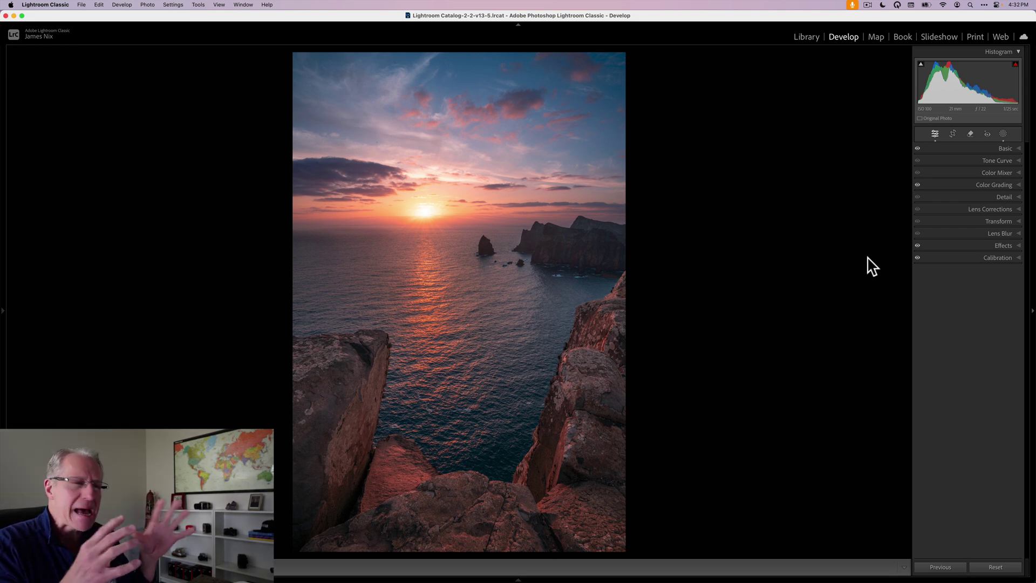
Toggle between the original and the finished edit with backslash to compare them.
key("backslash")
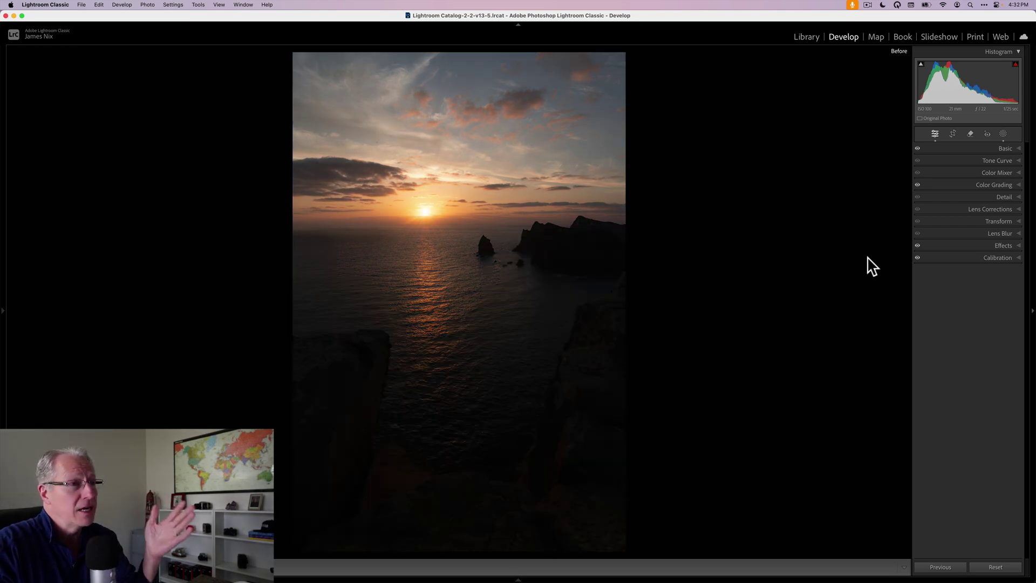
key("backslash")
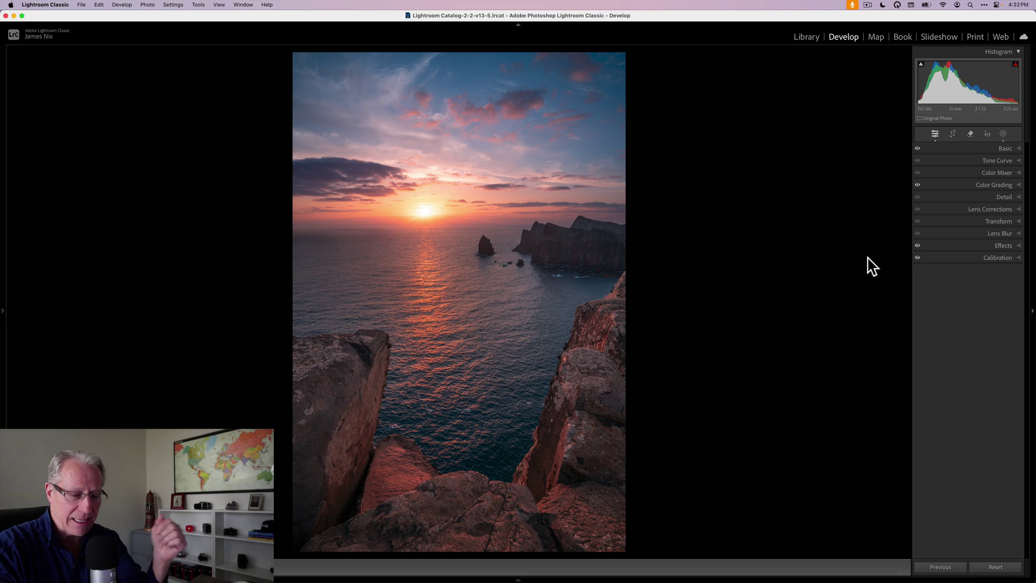
key("backslash")
key("backslash")
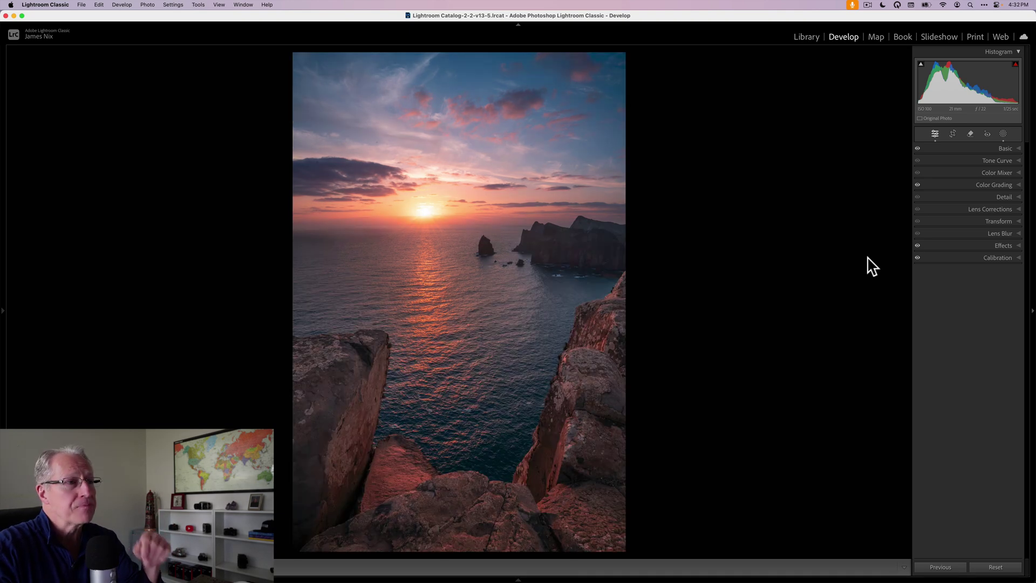